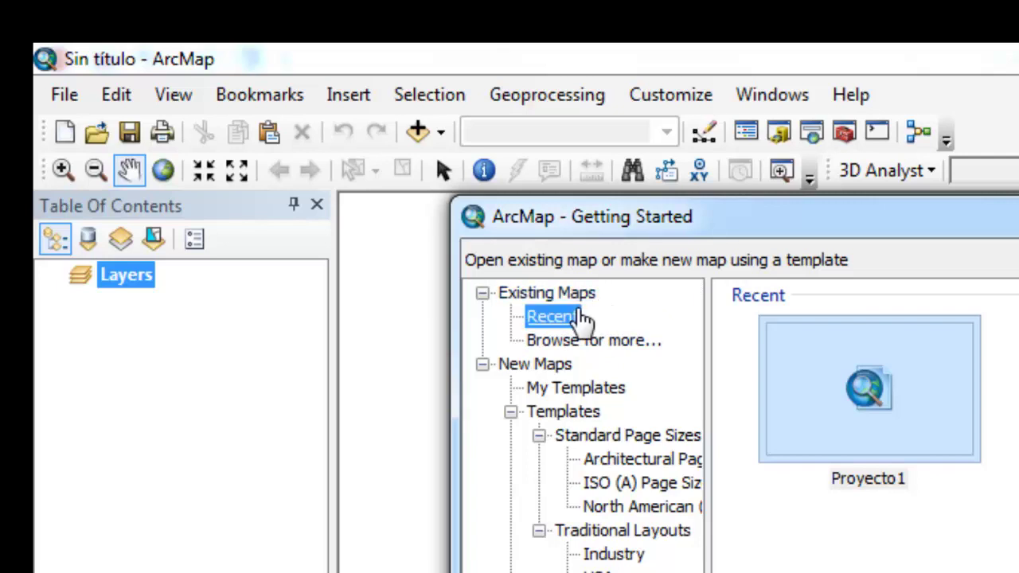
Check the recent existing maps and view the file browser for other map documents, closing it without opening a file.
click(598, 356)
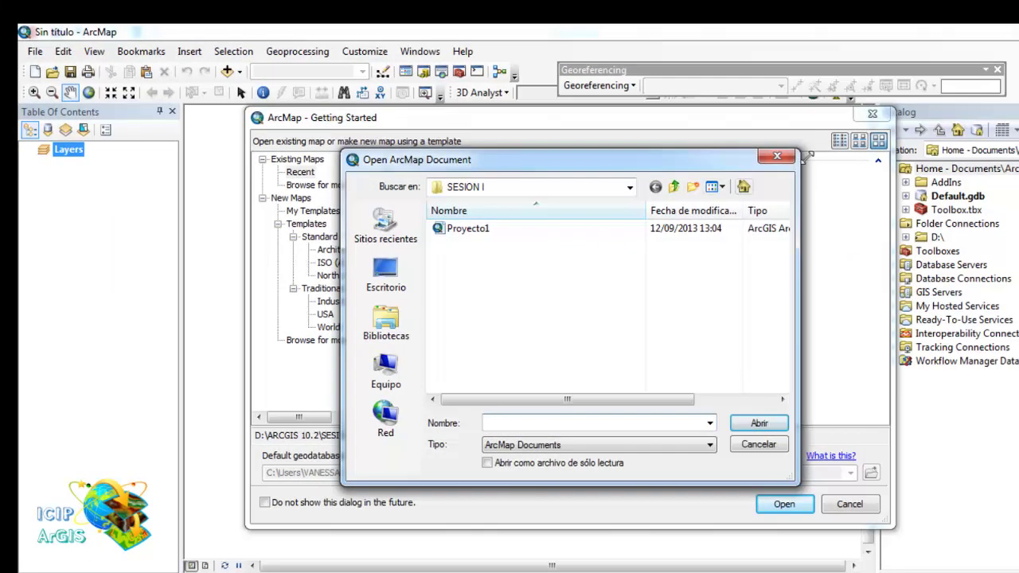
click(776, 156)
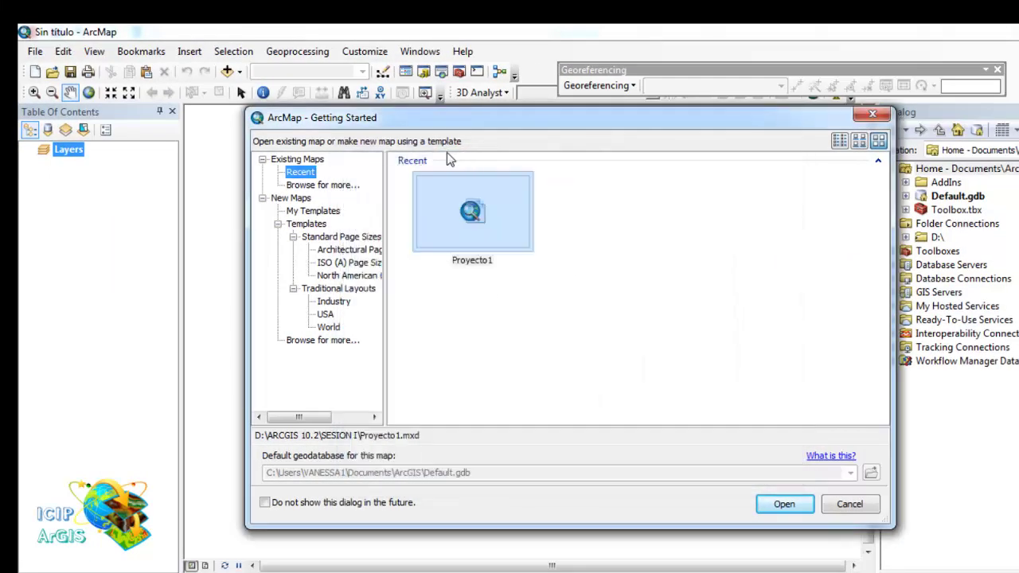
click(307, 175)
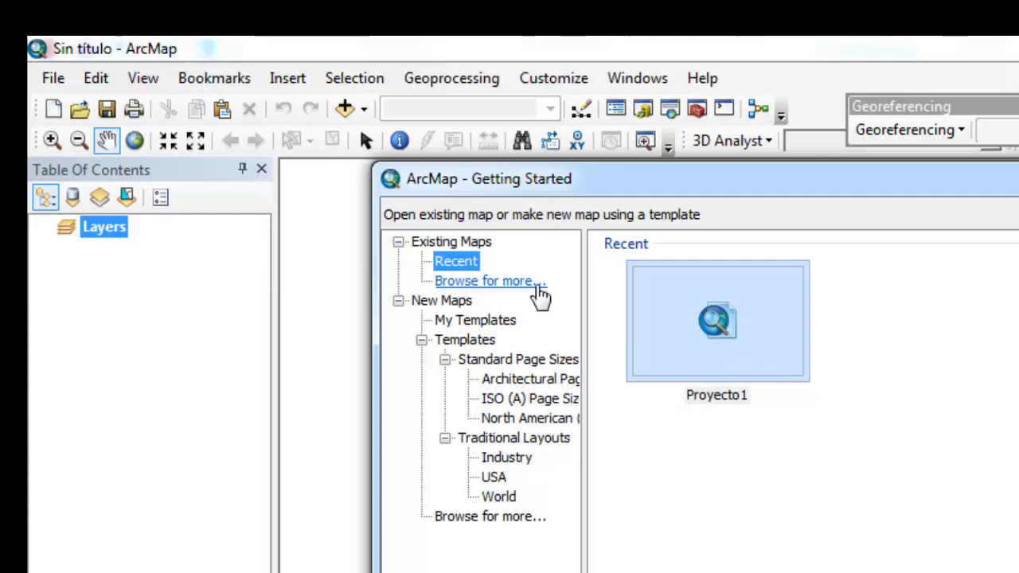
click(537, 288)
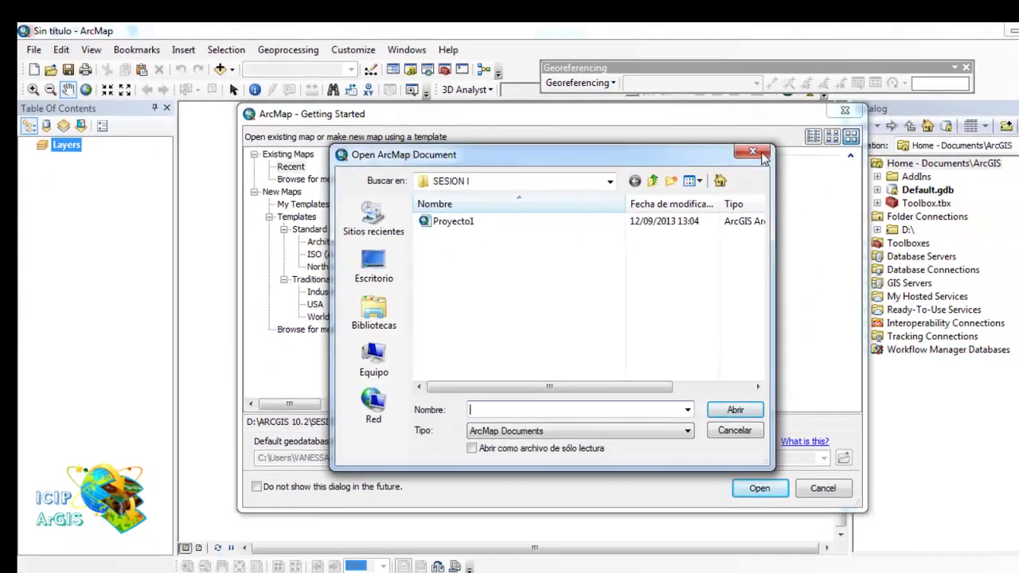
click(760, 154)
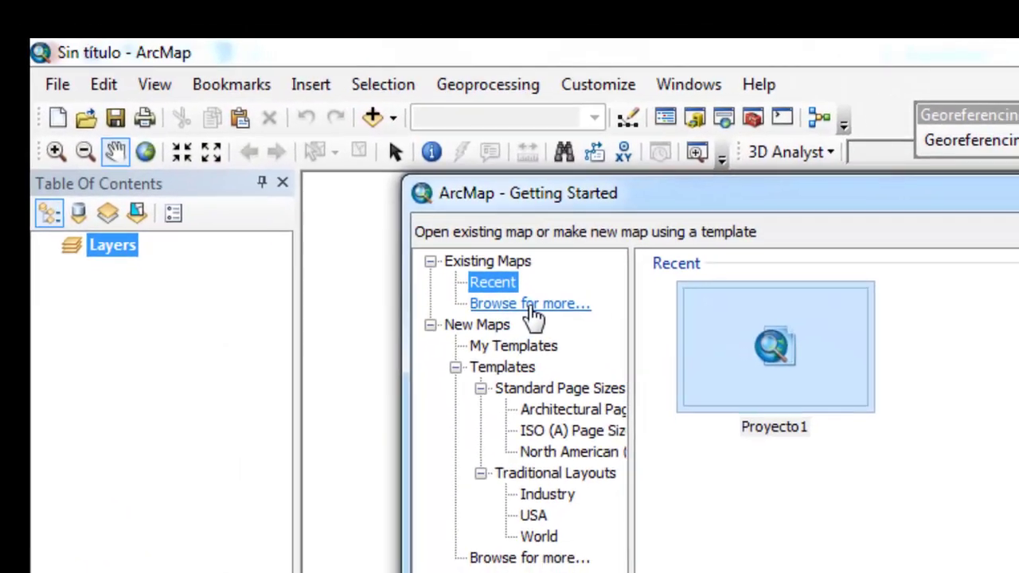
Browse existing maps in the SESION I folder under ARCGIS 10.2 on drive D, select Proyecto1, and cancel opening it.
click(530, 308)
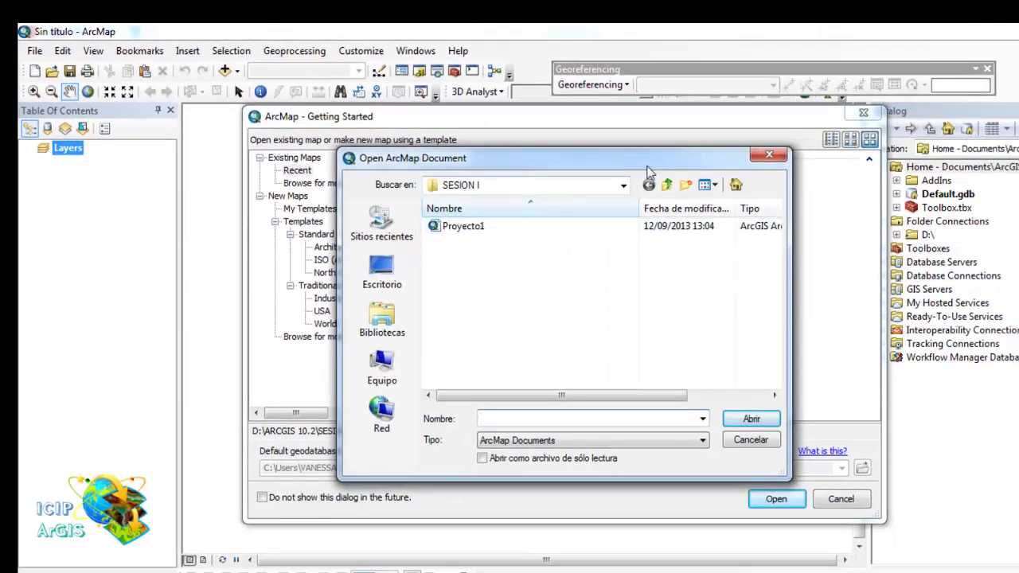
drag(647, 168, 663, 157)
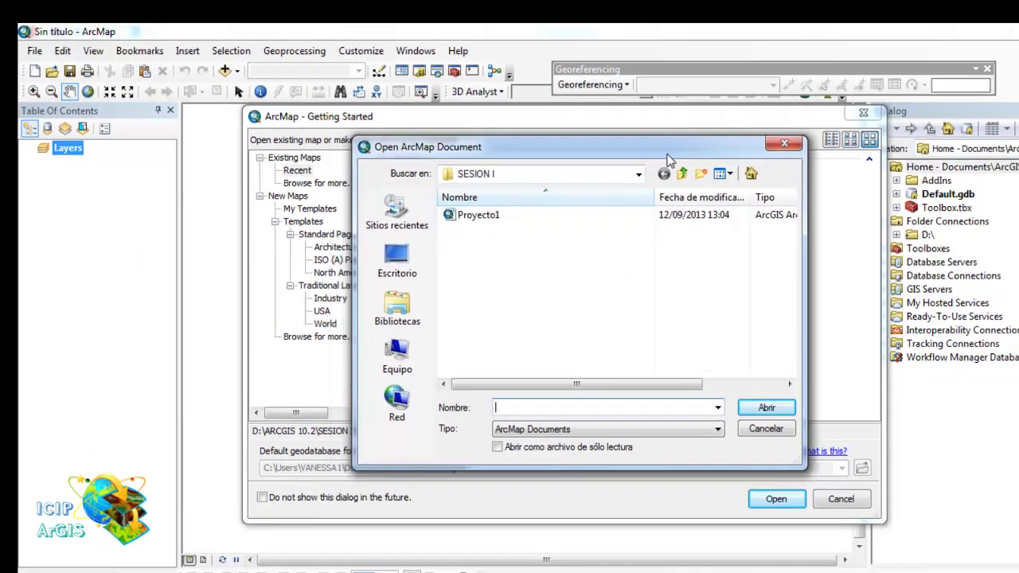
click(637, 174)
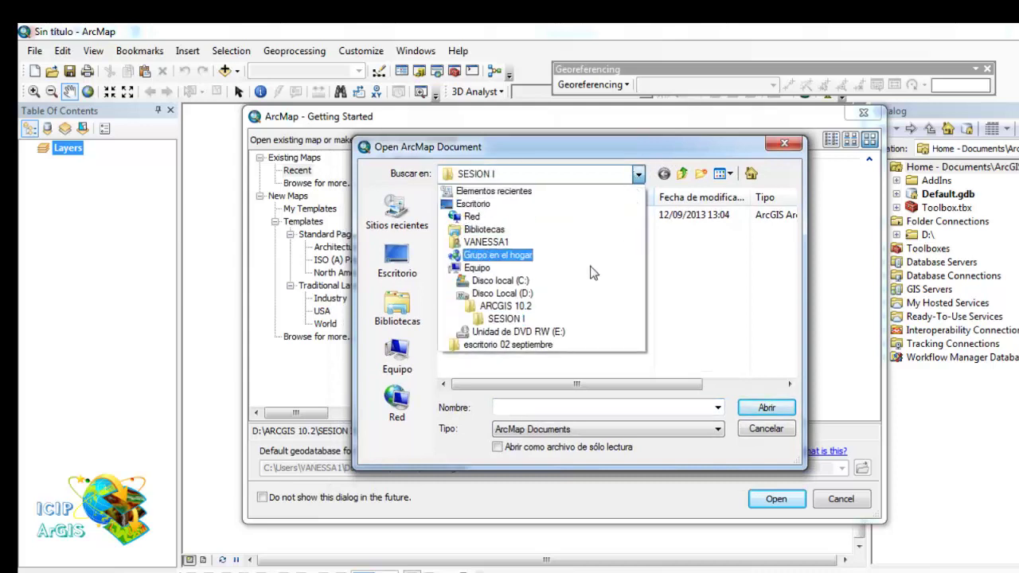
click(523, 319)
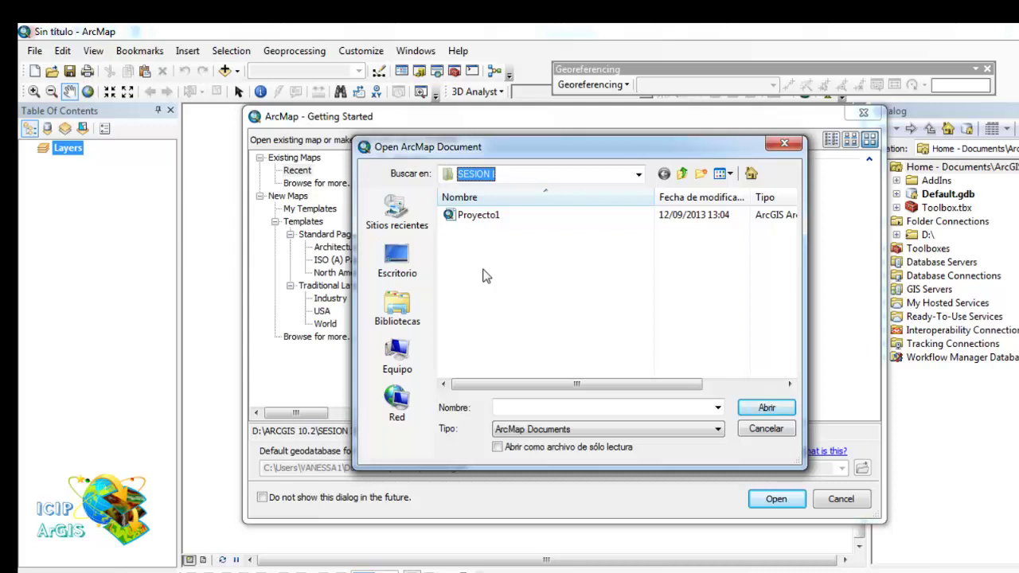
click(486, 214)
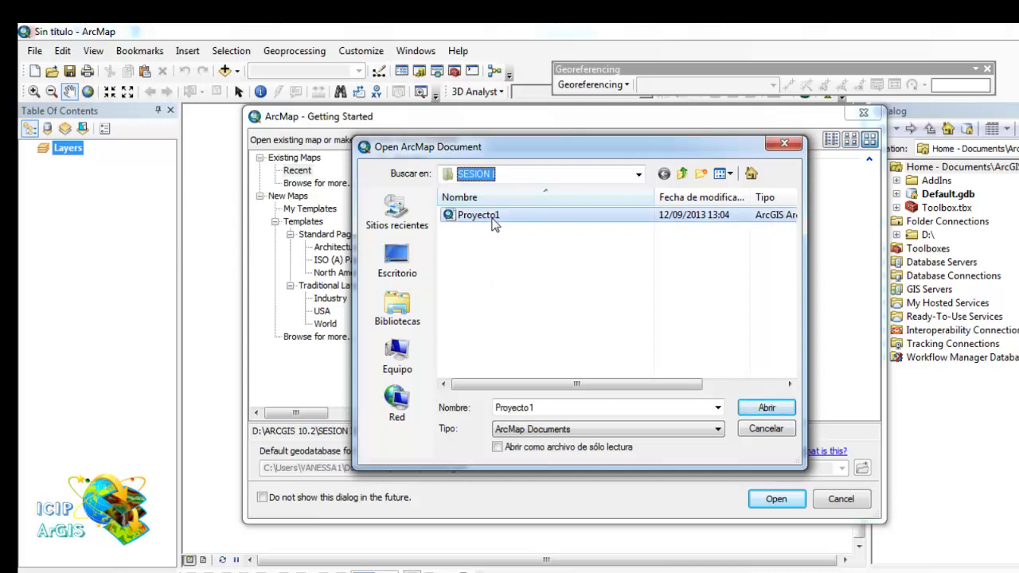
click(766, 428)
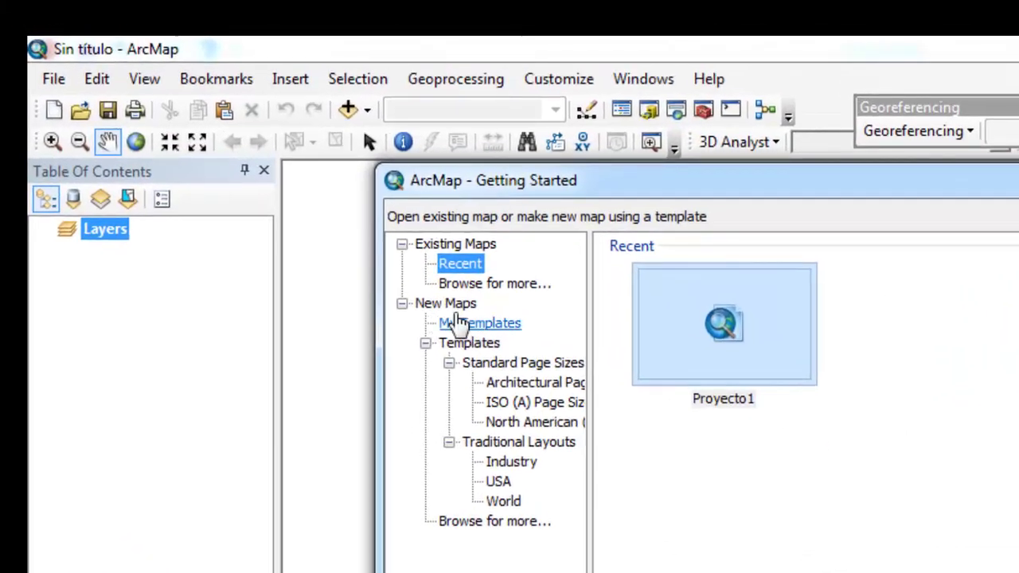
Examine the full list of new map templates, from Blank Map through the architectural and ISO page sizes.
click(309, 210)
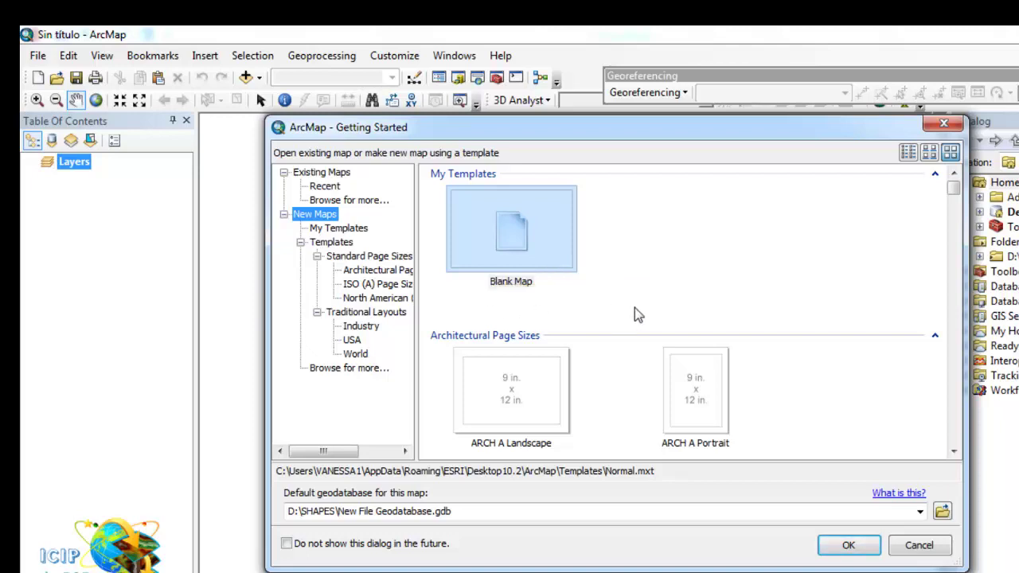
click(953, 451)
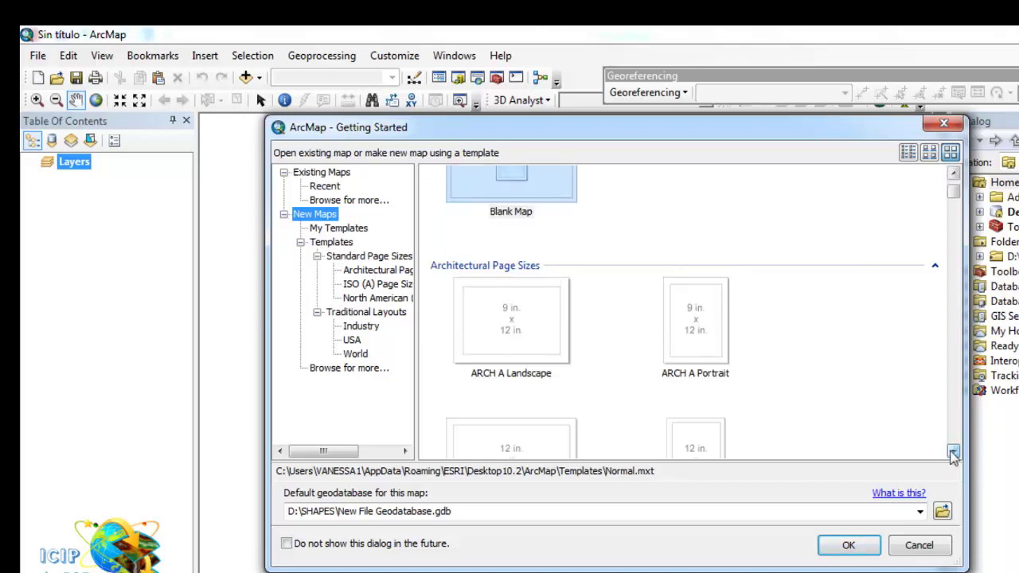
click(953, 451)
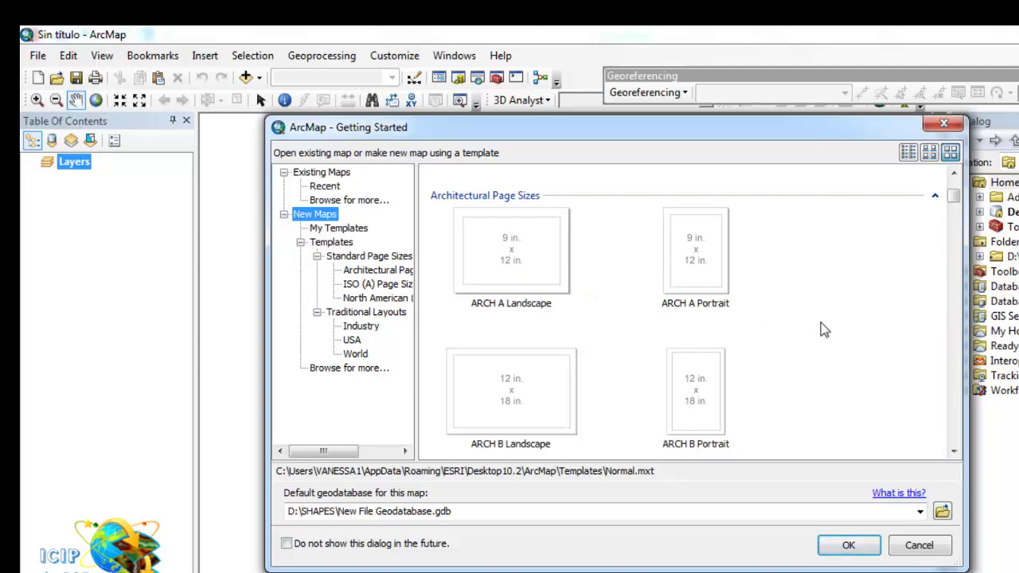
click(954, 451)
click(951, 450)
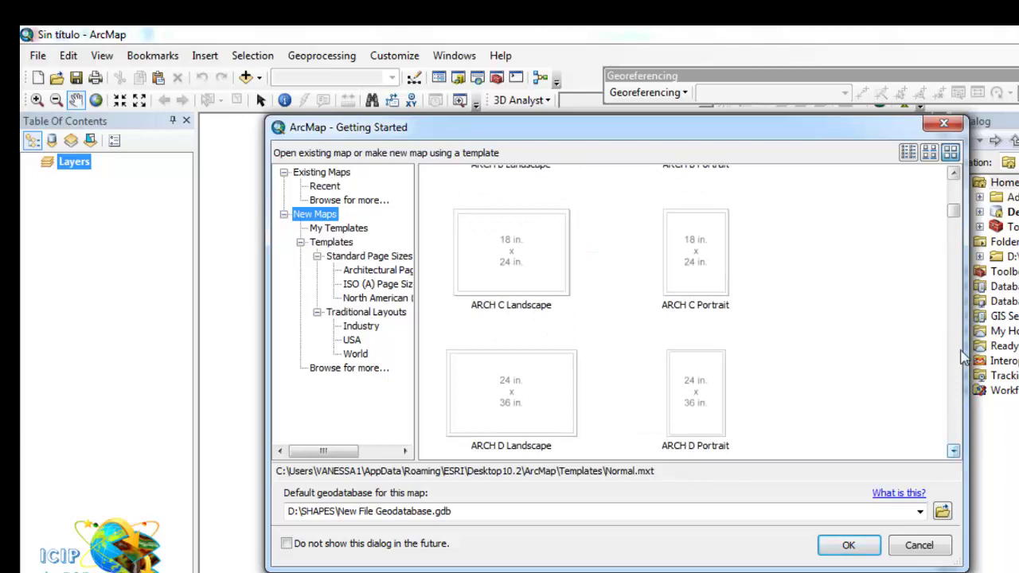
drag(952, 213, 954, 270)
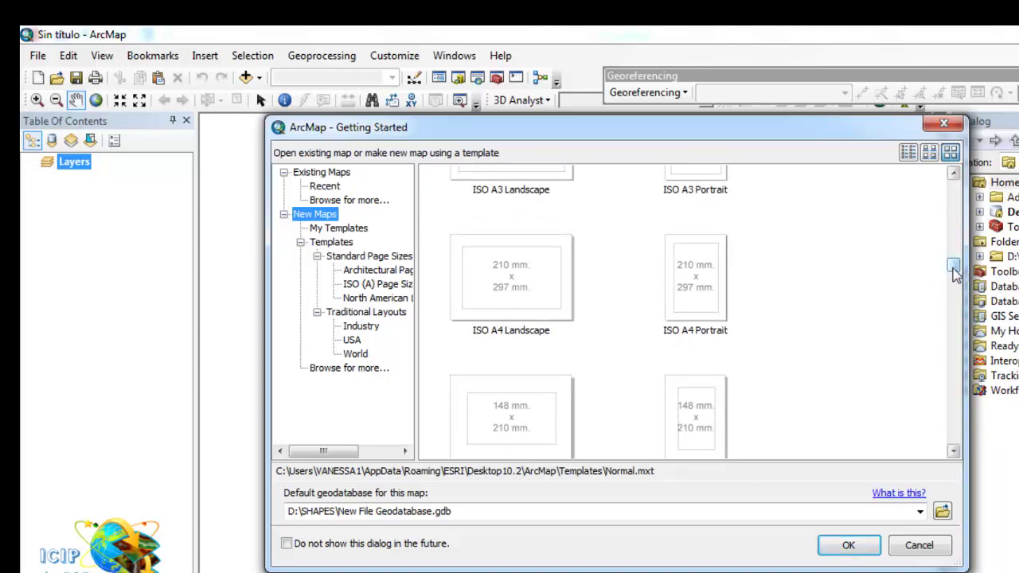
drag(955, 271, 957, 194)
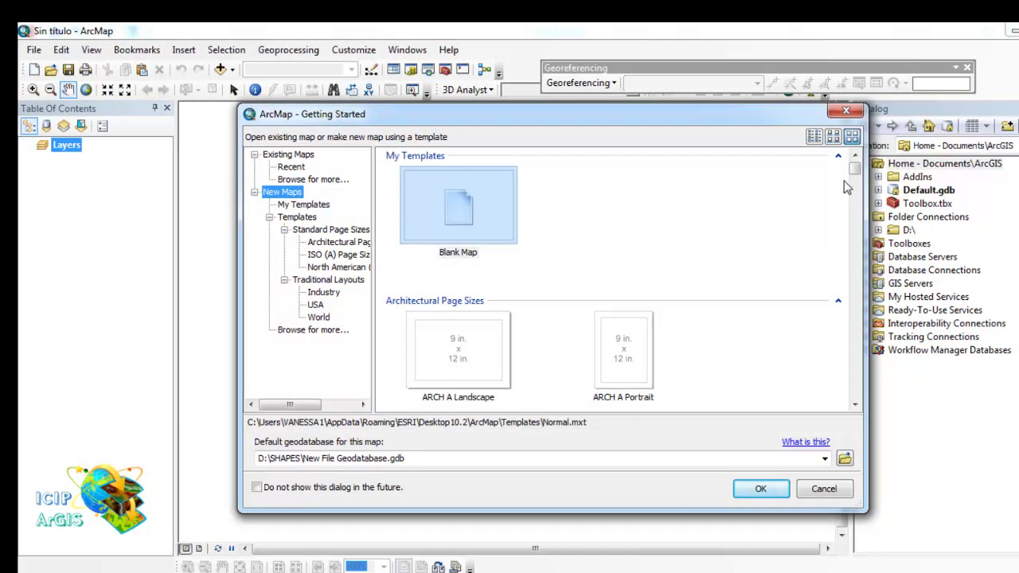
drag(856, 177, 328, 151)
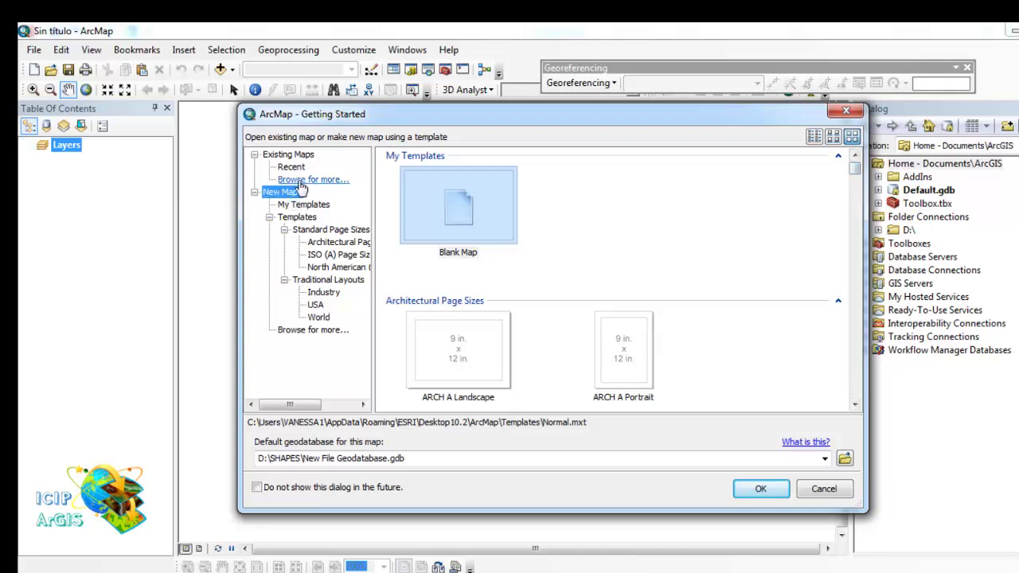
View the personal map templates, followed by the complete set of built-in templates.
click(322, 207)
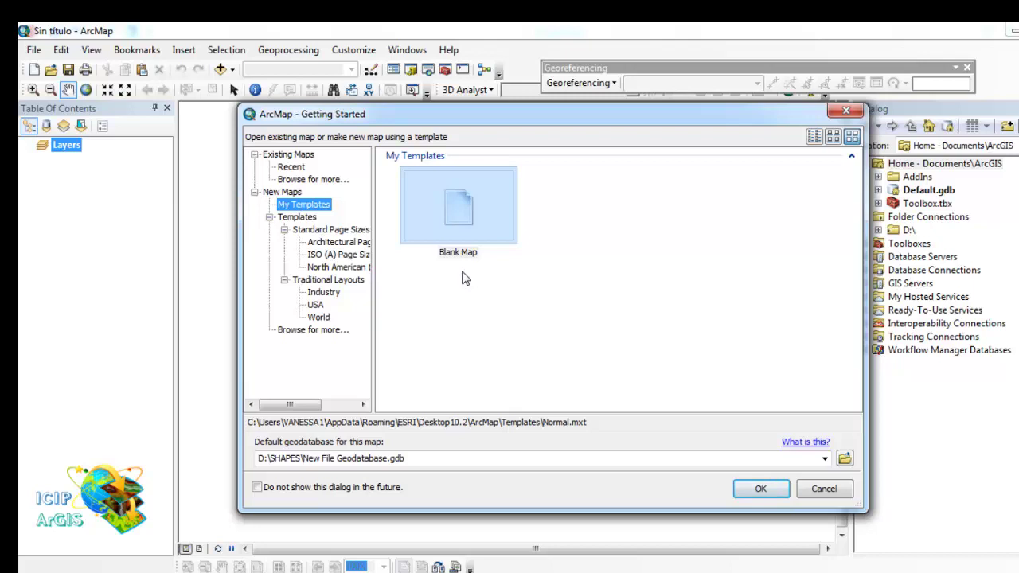
click(298, 217)
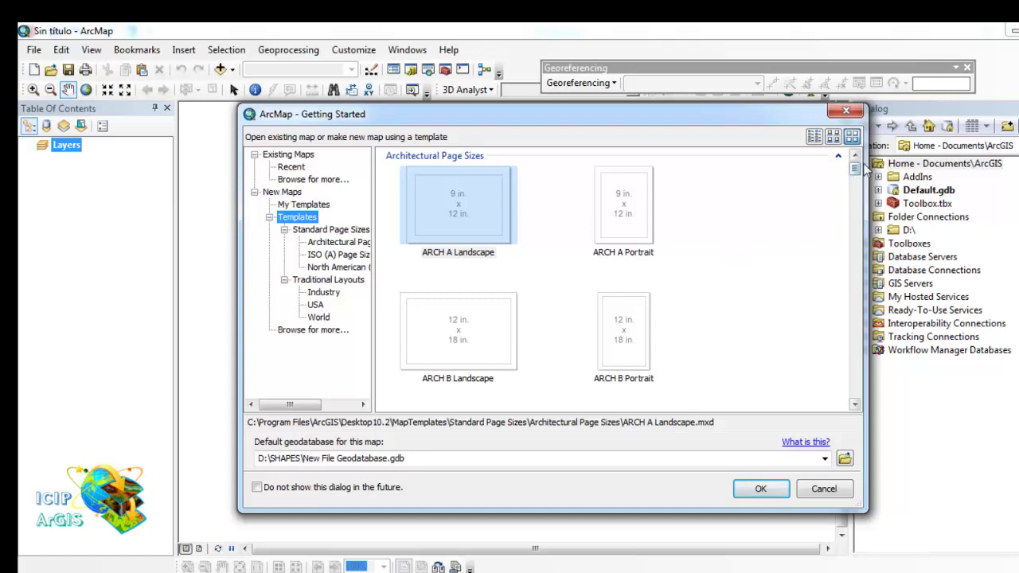
scroll(854, 175, down, 15)
scroll(854, 175, up, 15)
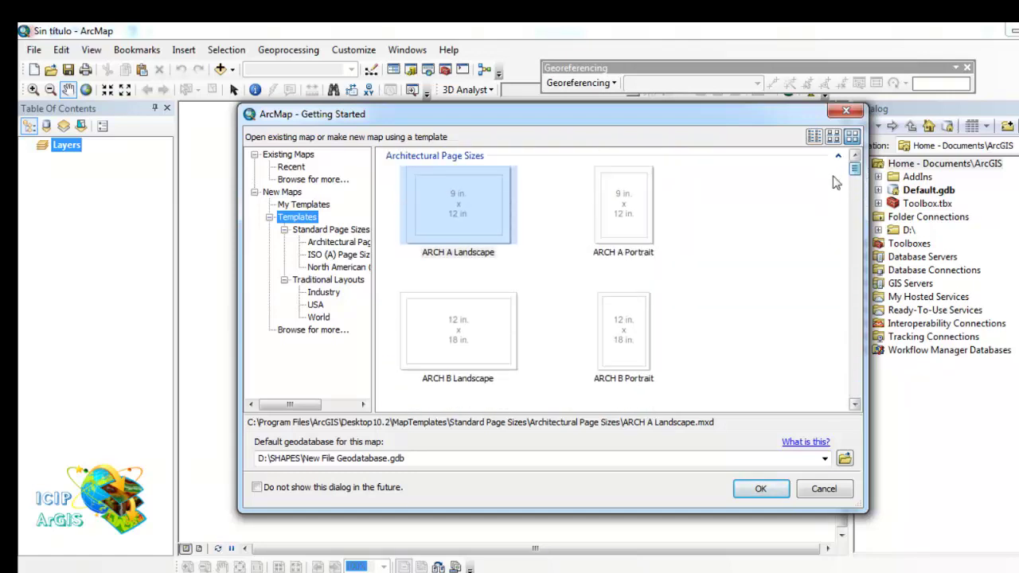
Examine the Standard Page Sizes templates, highlighting the ARCH A and ARCH B portrait and landscape layouts in turn.
click(352, 232)
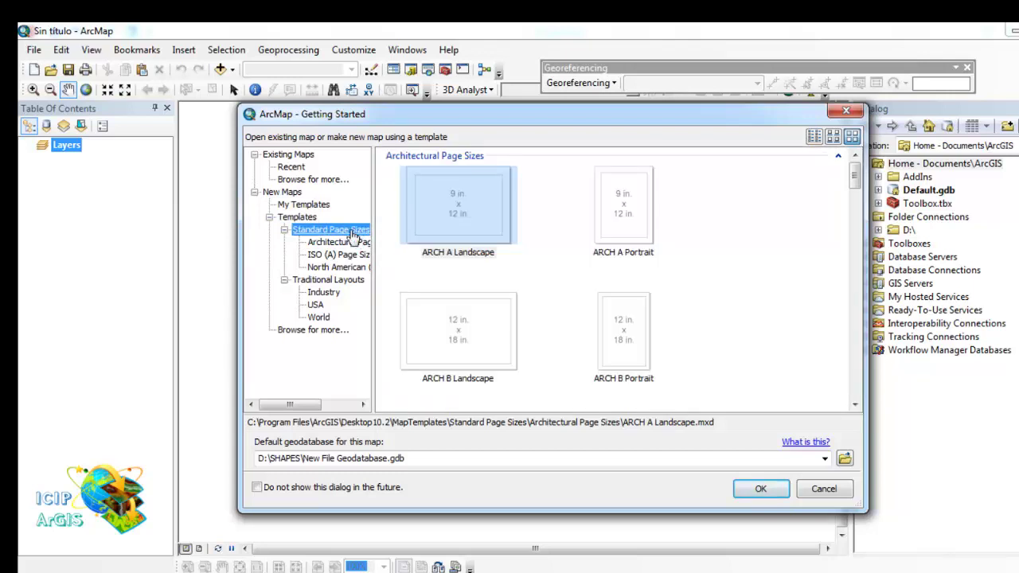
mouse_move(854, 177)
mouse_down()
mouse_move(853, 398)
mouse_move(853, 177)
mouse_up()
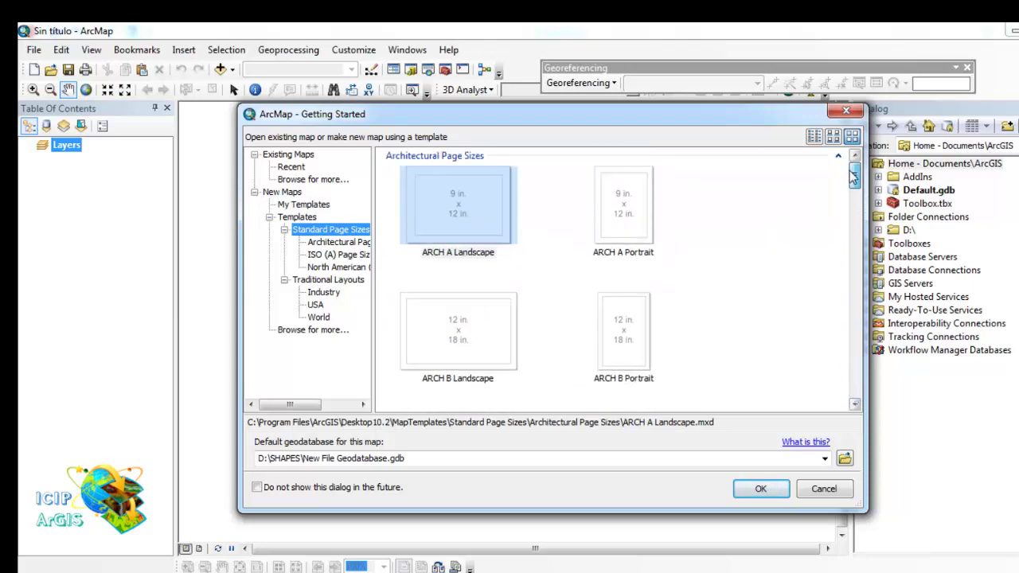
click(854, 177)
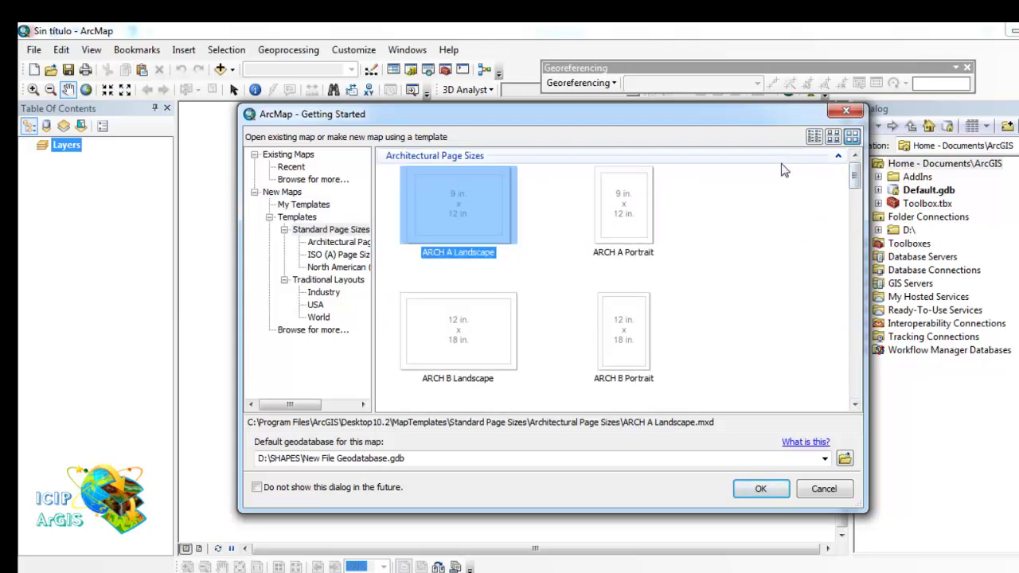
drag(853, 179, 847, 158)
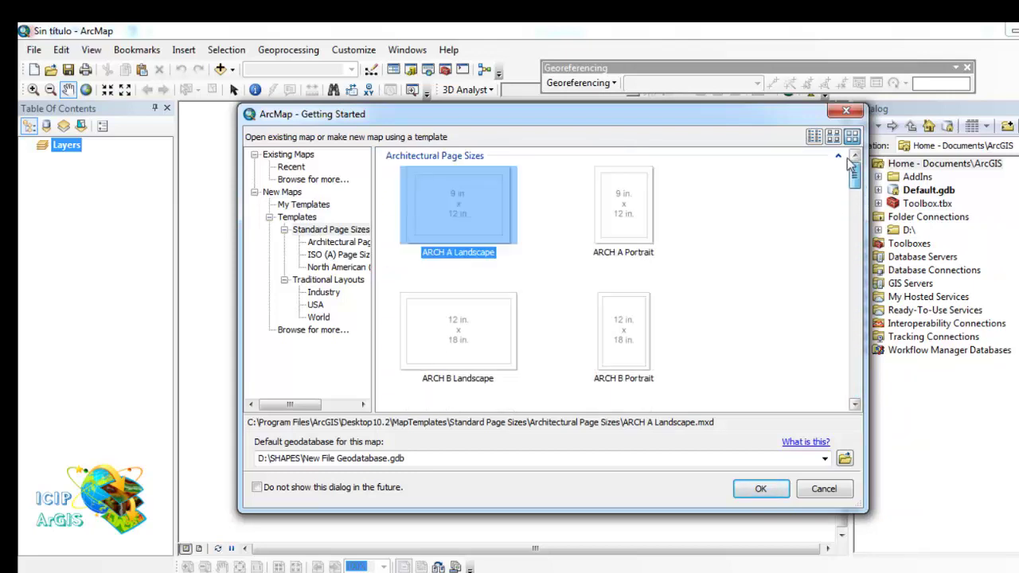
click(635, 218)
click(620, 318)
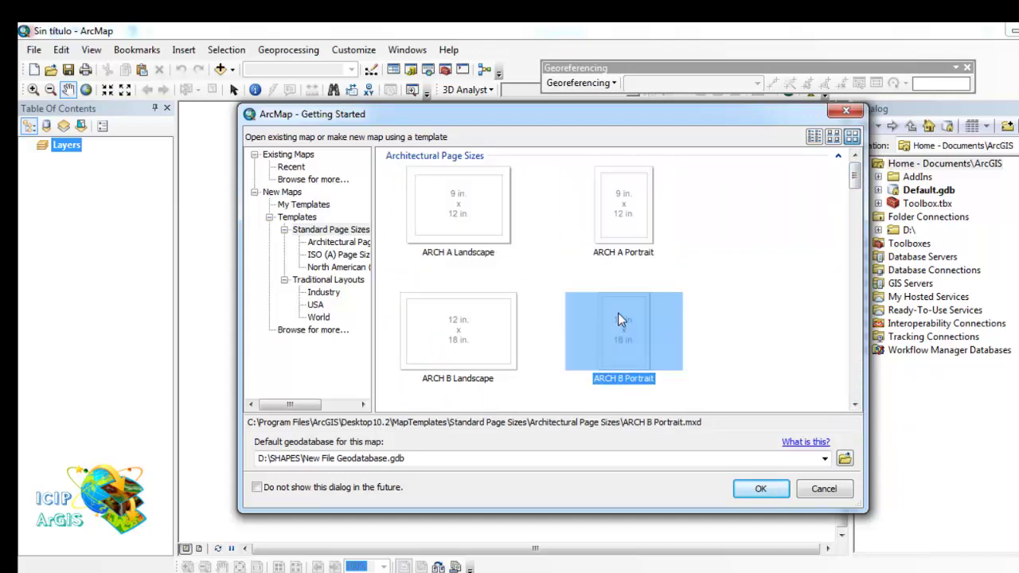
click(516, 320)
click(506, 190)
click(638, 215)
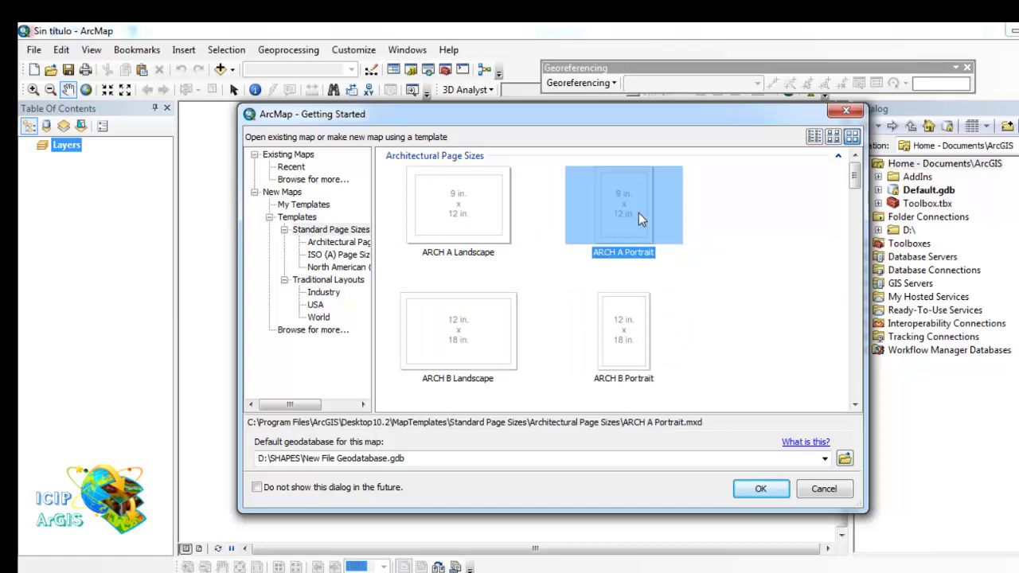
click(510, 222)
click(509, 358)
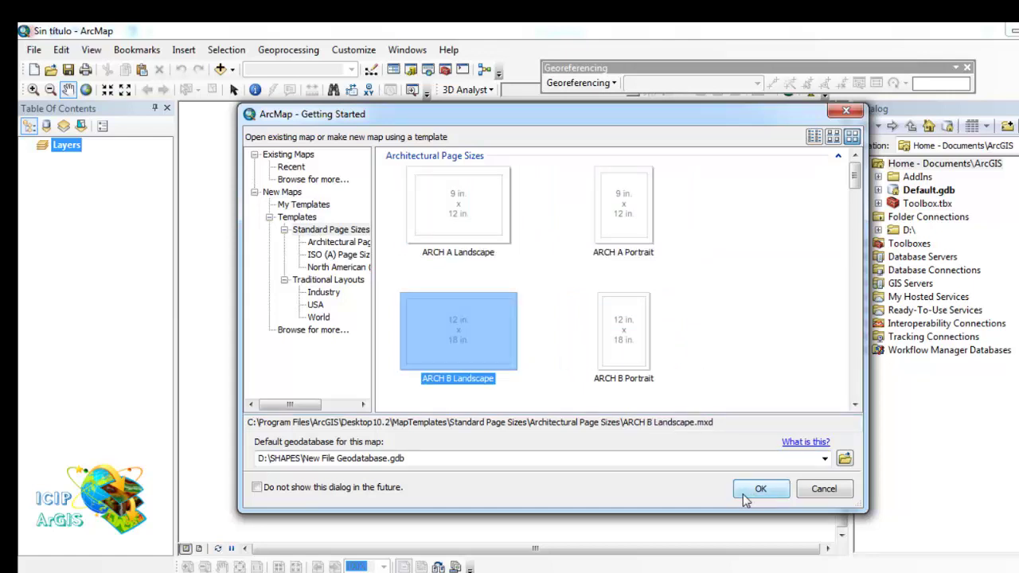
Review the Architectural, ISO (A) and North American (ANSI) page size template categories one after another.
click(342, 242)
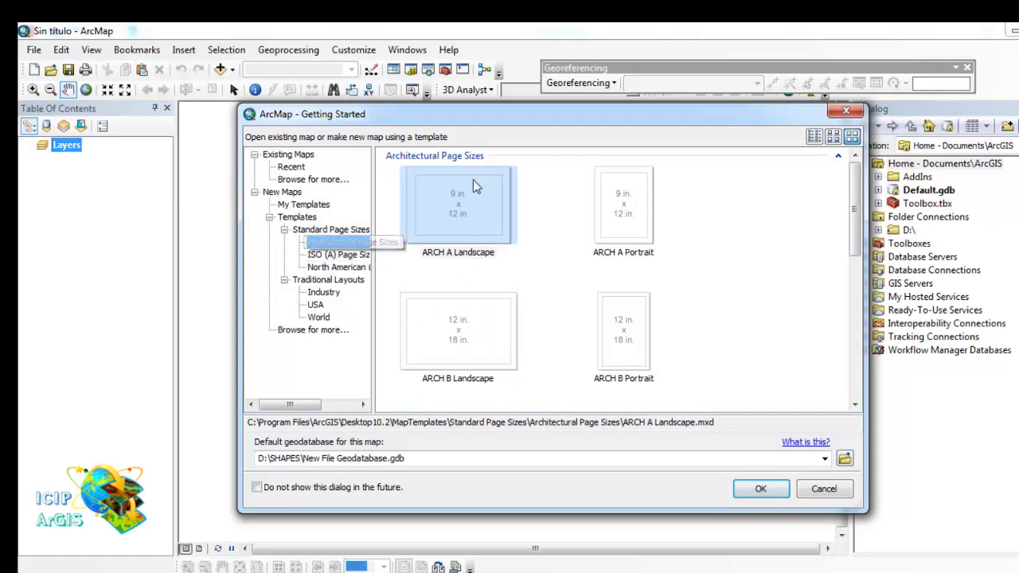
click(854, 405)
scroll(855, 409, up, 5)
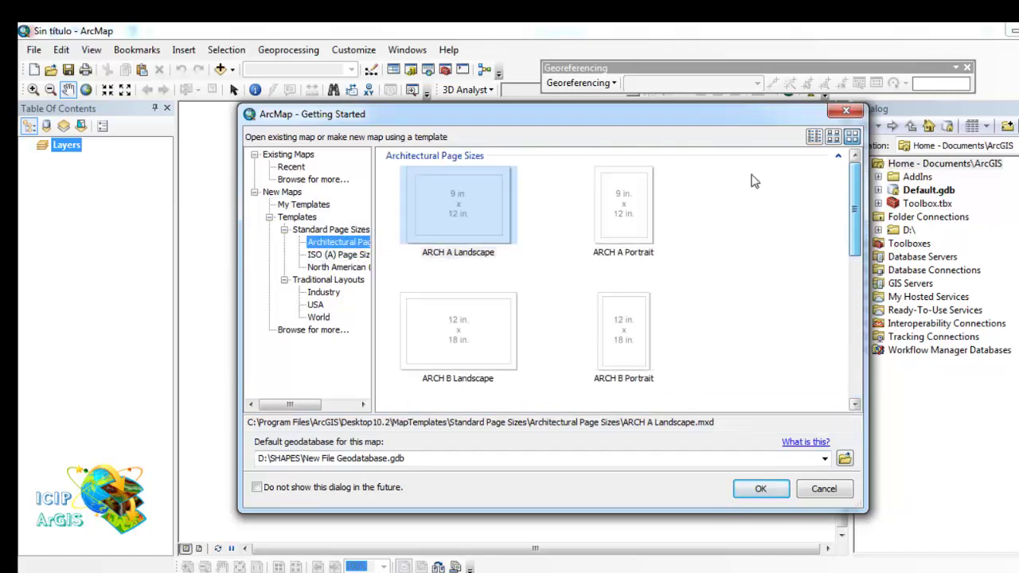
click(338, 254)
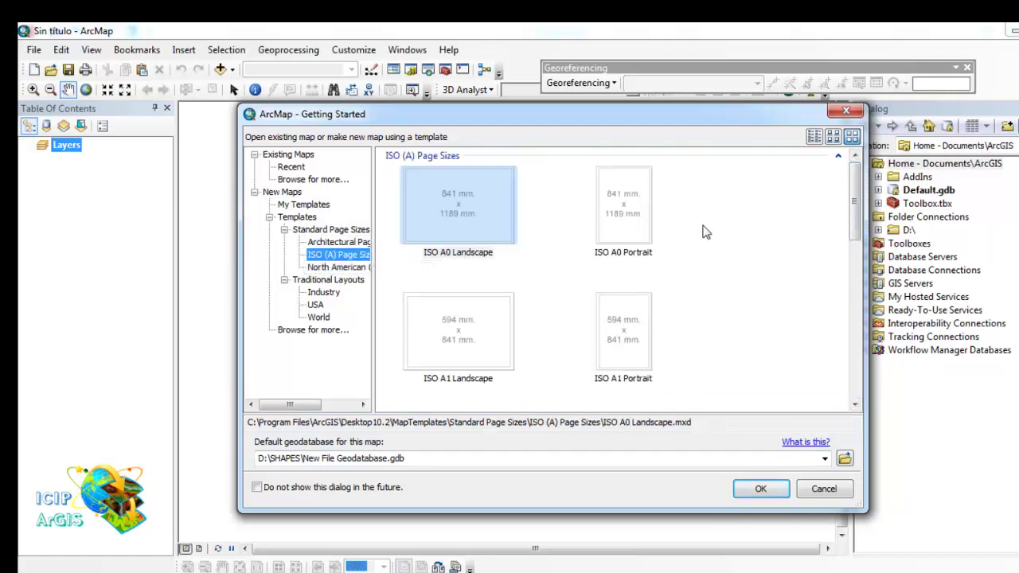
click(335, 267)
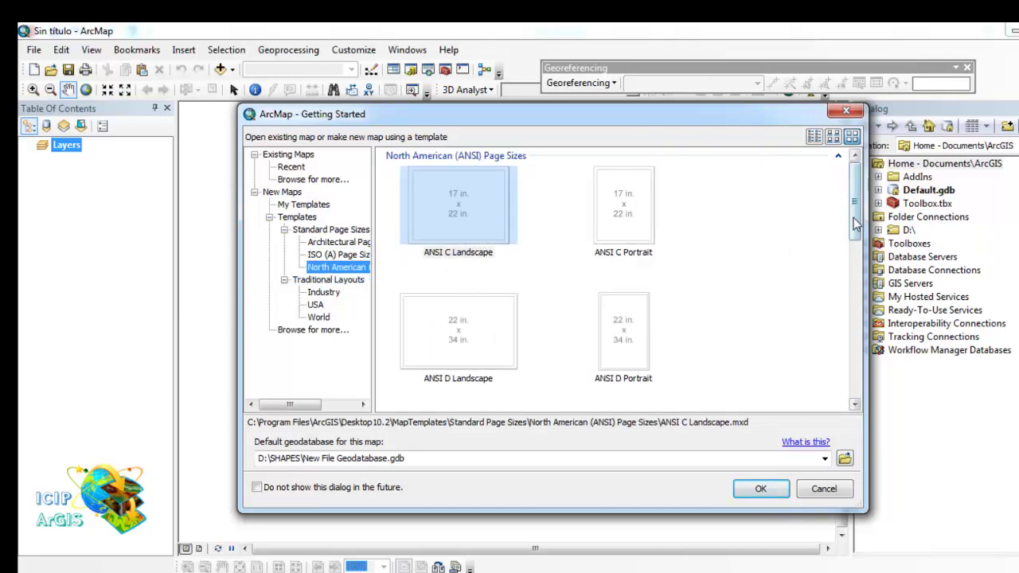
click(847, 334)
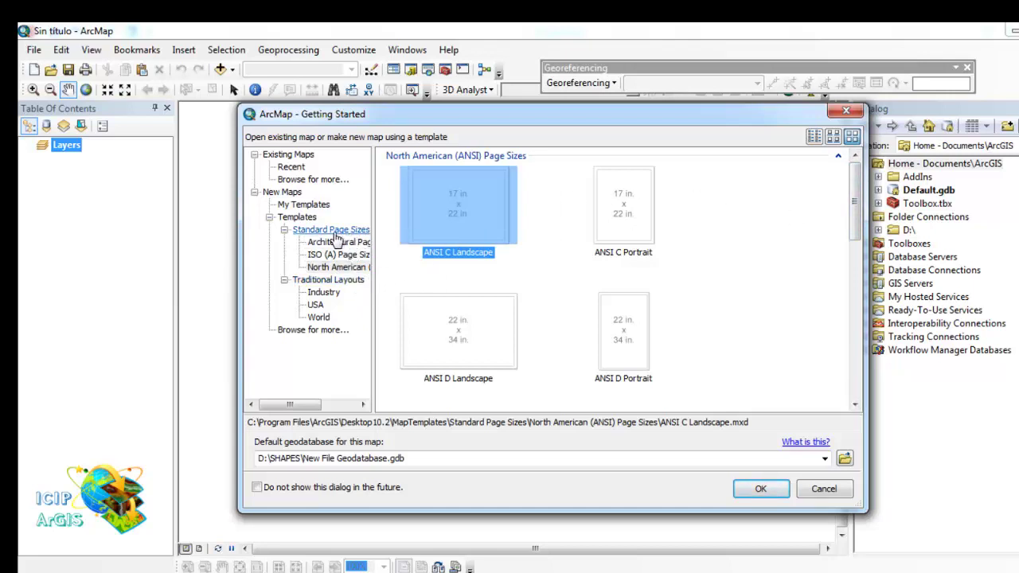
Examine the Traditional Layouts templates, highlighting LandscapeClassic, LandscapeModern, LandscapeModernInset and LetterLandscape in turn.
click(338, 281)
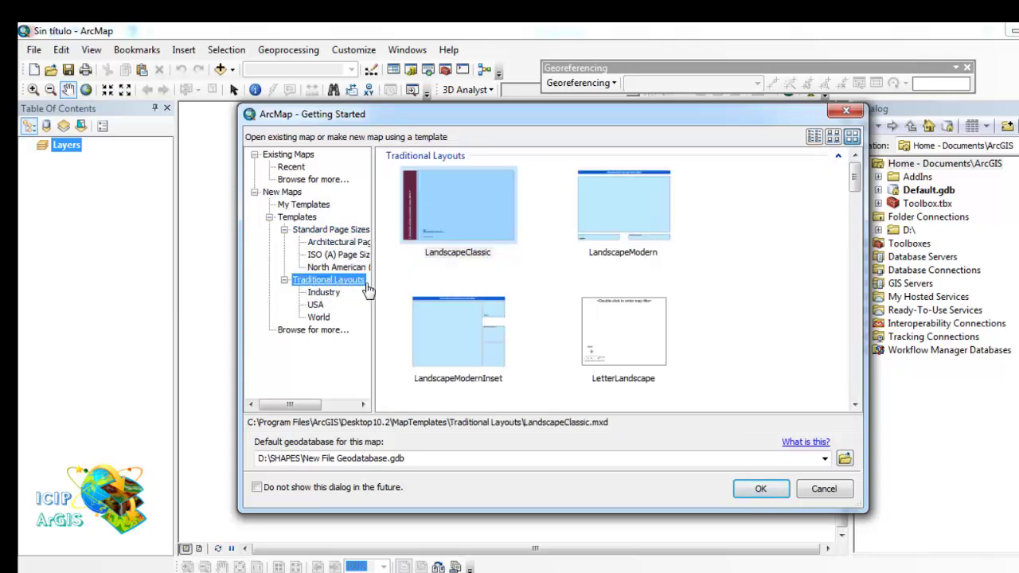
click(806, 228)
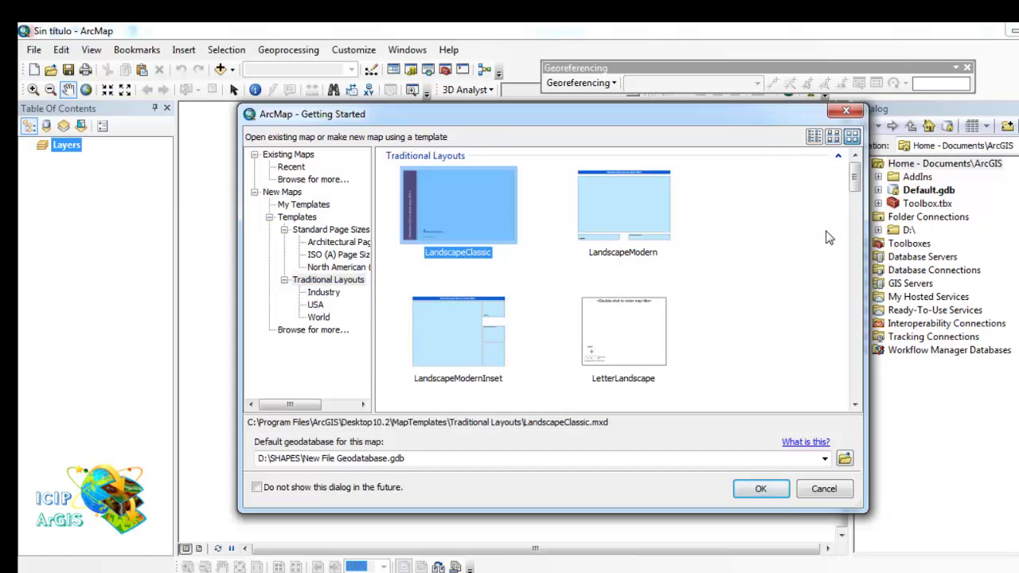
click(626, 224)
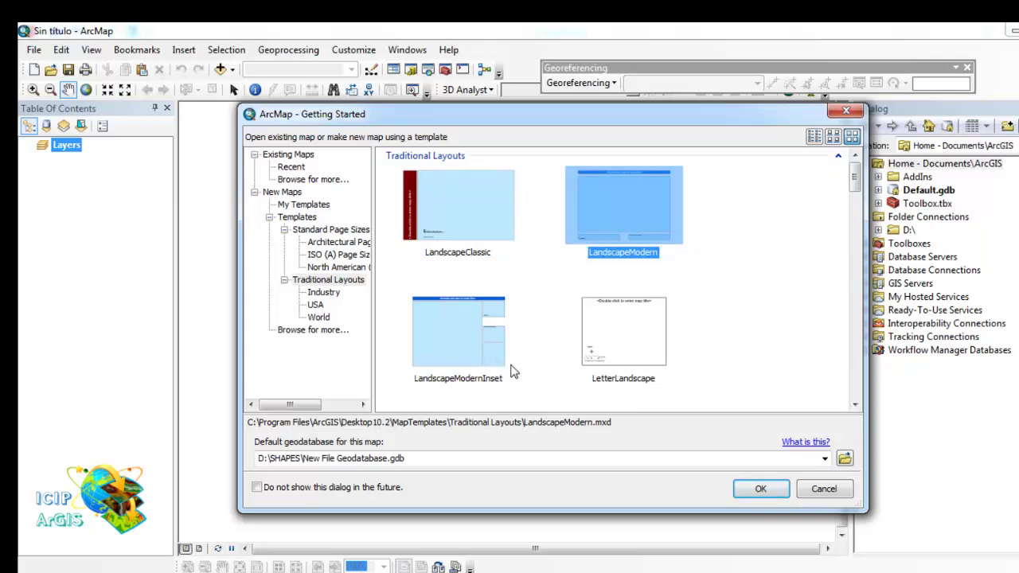
click(503, 235)
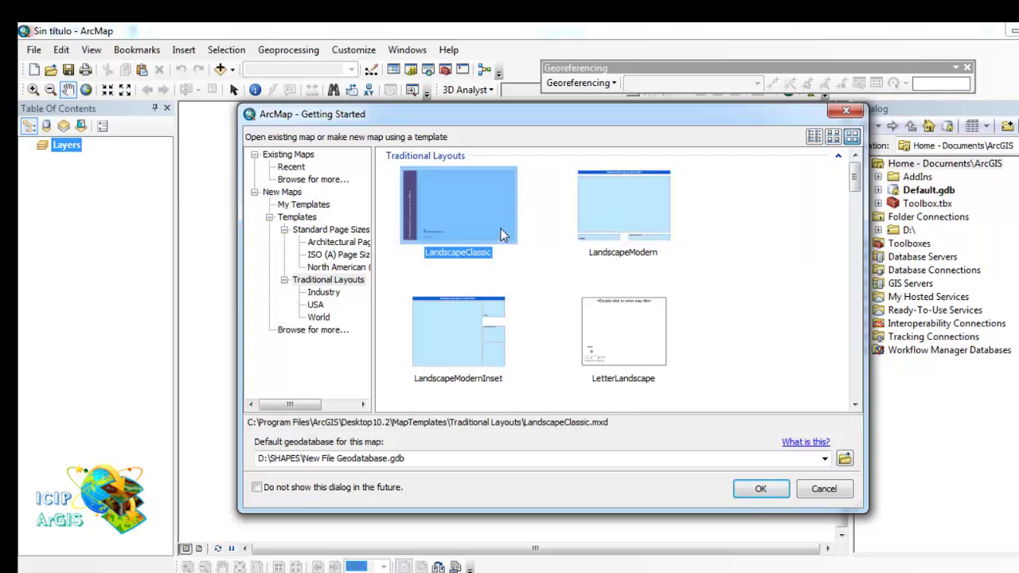
click(491, 352)
click(603, 344)
drag(854, 180, 865, 198)
scroll(544, 261, down, 5)
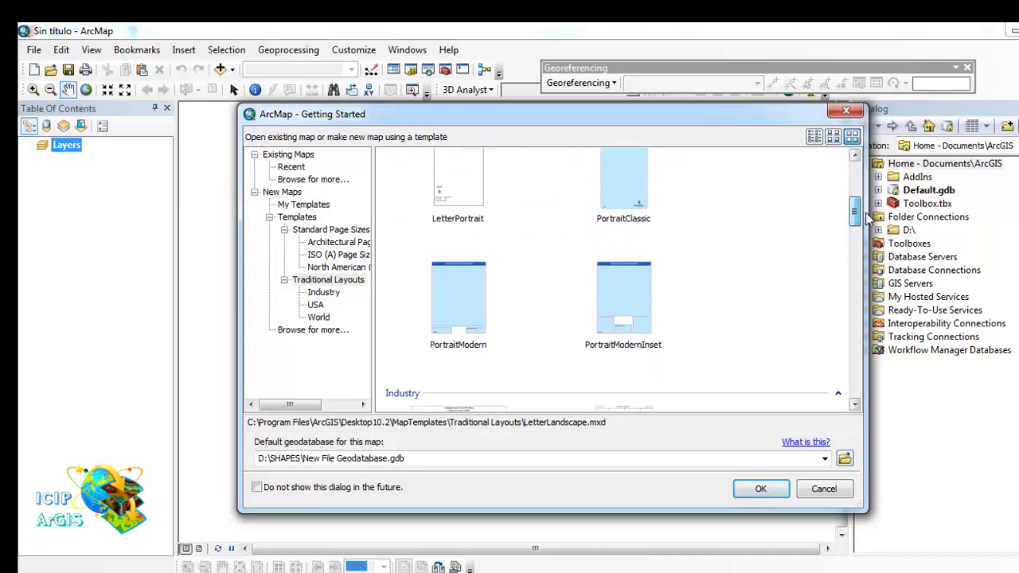
Highlight the ConservationLandscape template in the Industry group, followed by LandscapeModernInset among the Traditional Layouts.
click(440, 287)
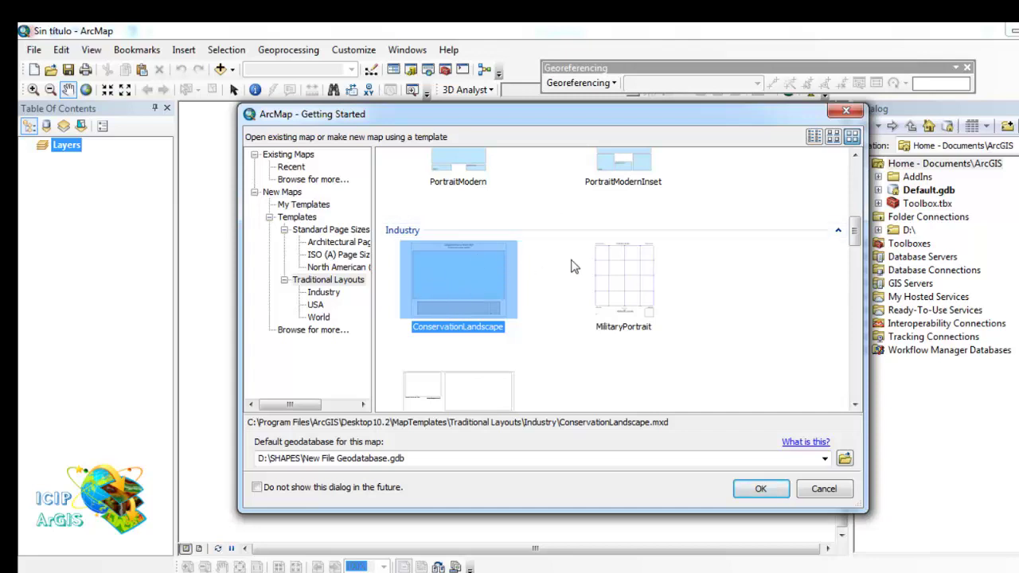
drag(854, 232, 832, 201)
scroll(831, 200, up, 3)
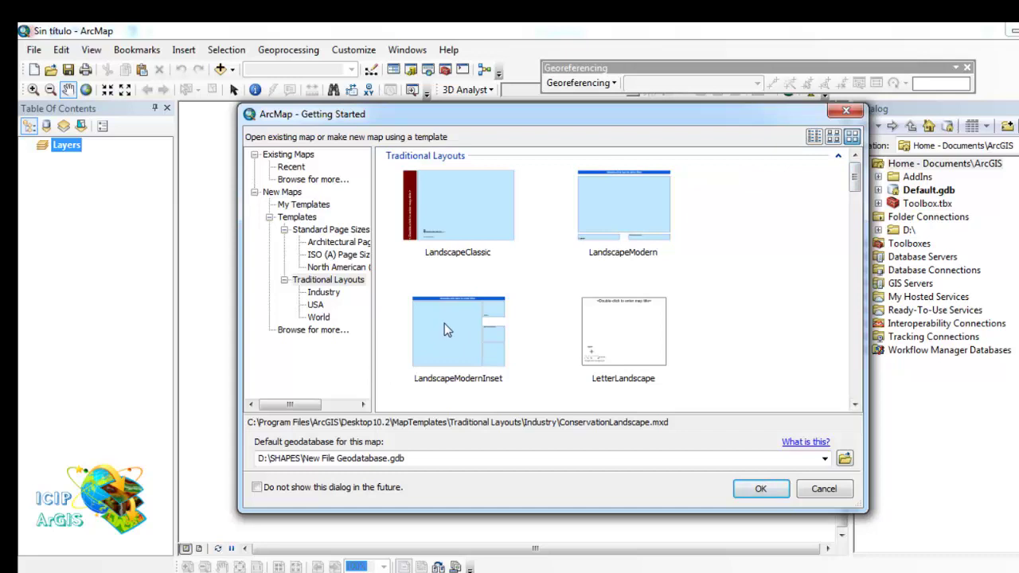
click(444, 323)
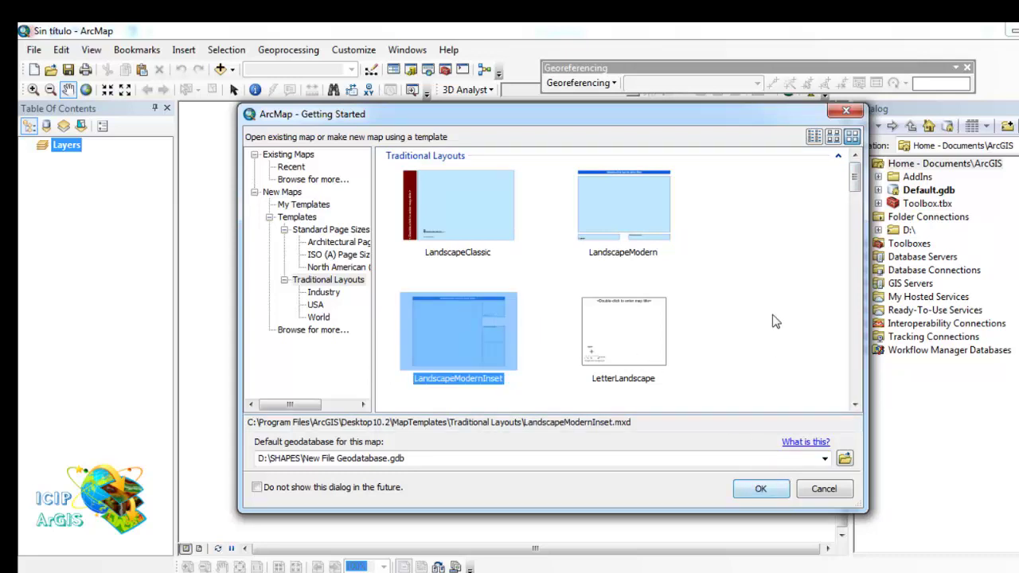
Compare the Industry, USA and World template categories under Traditional Layouts.
click(333, 293)
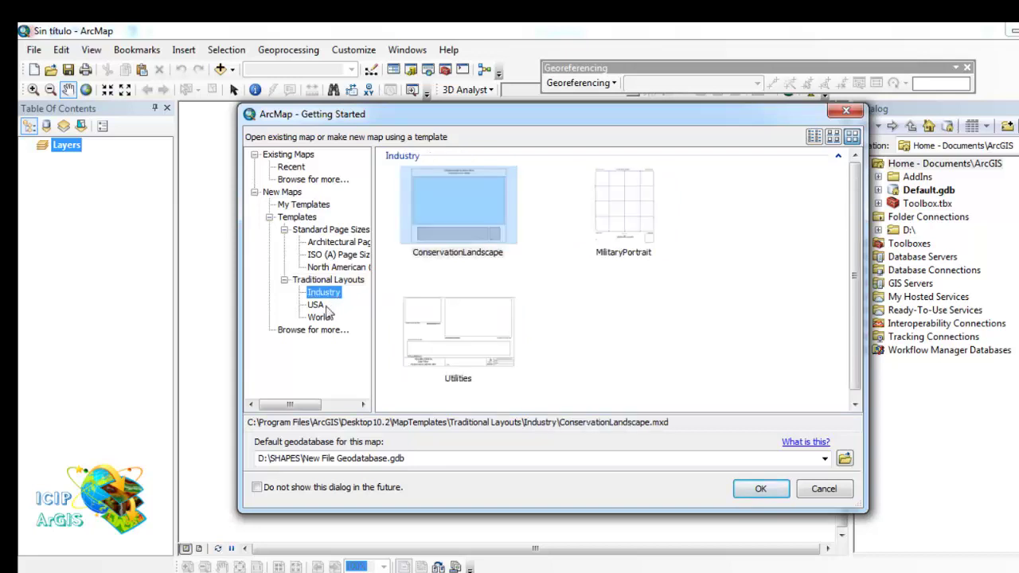
click(354, 284)
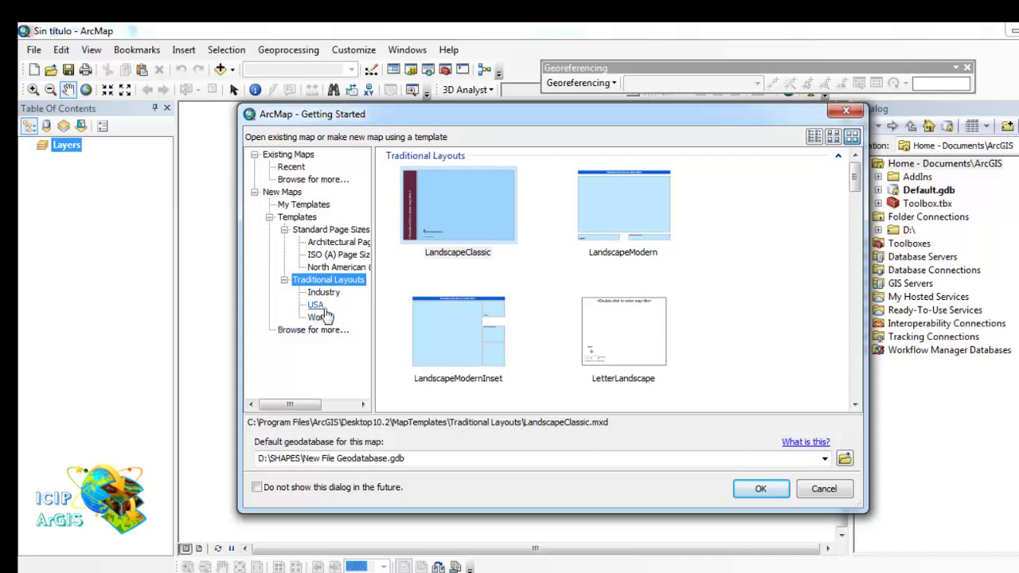
click(328, 294)
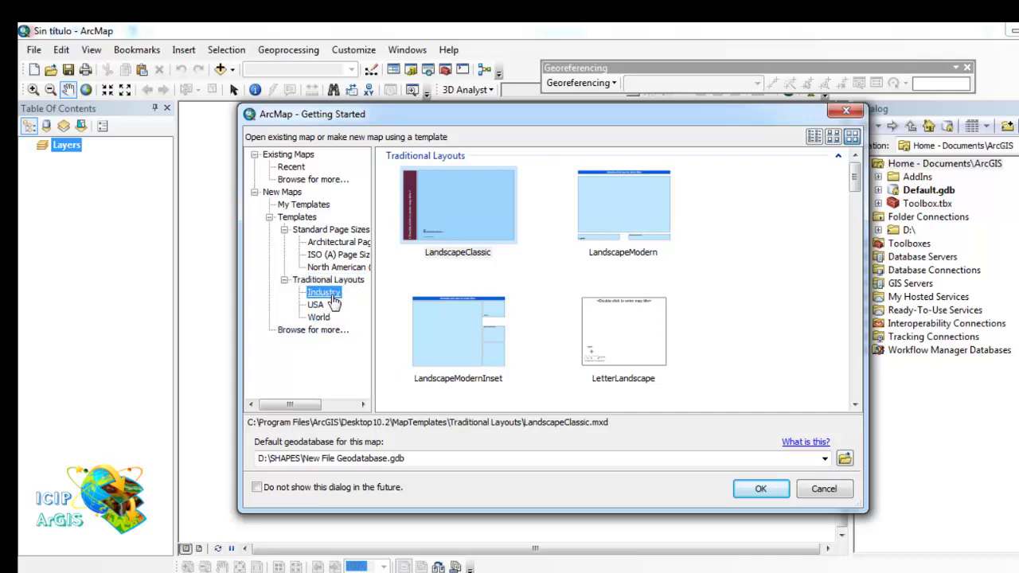
click(318, 305)
click(327, 318)
click(320, 306)
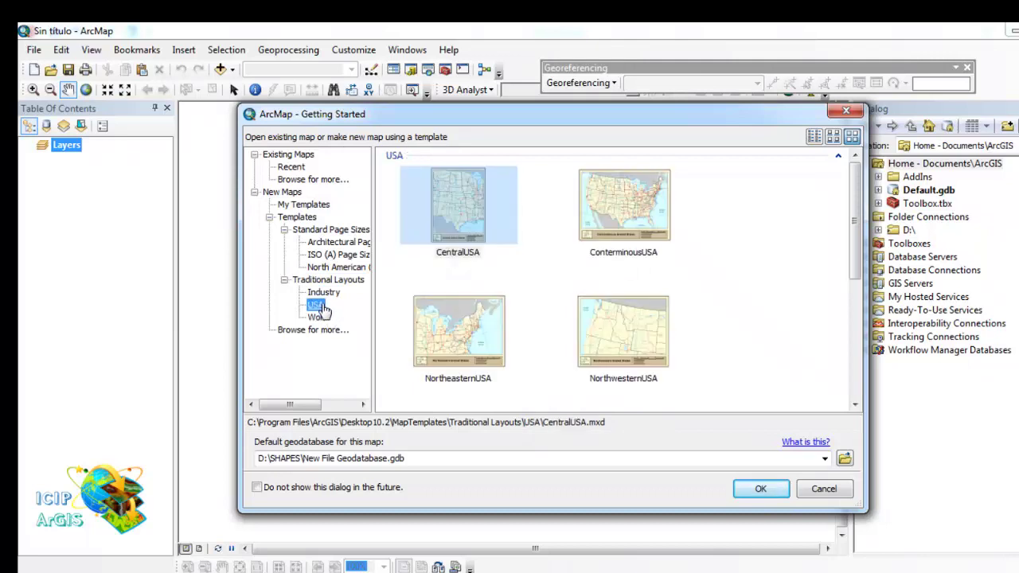
click(326, 293)
click(329, 306)
Revisit the Standard Page Sizes templates, including the Architectural, ISO (A) and North American (ANSI) categories.
click(347, 230)
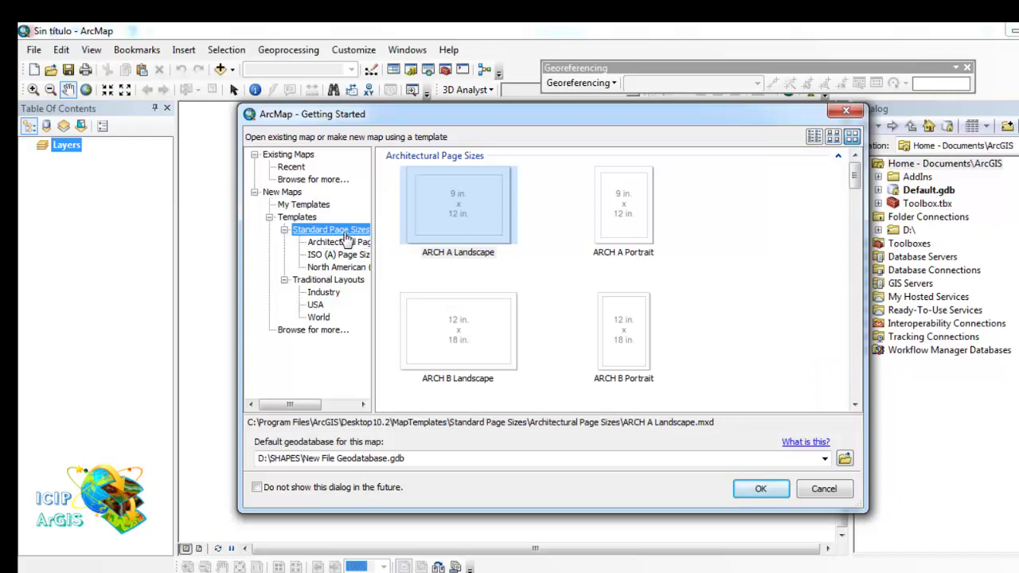
click(330, 243)
click(339, 255)
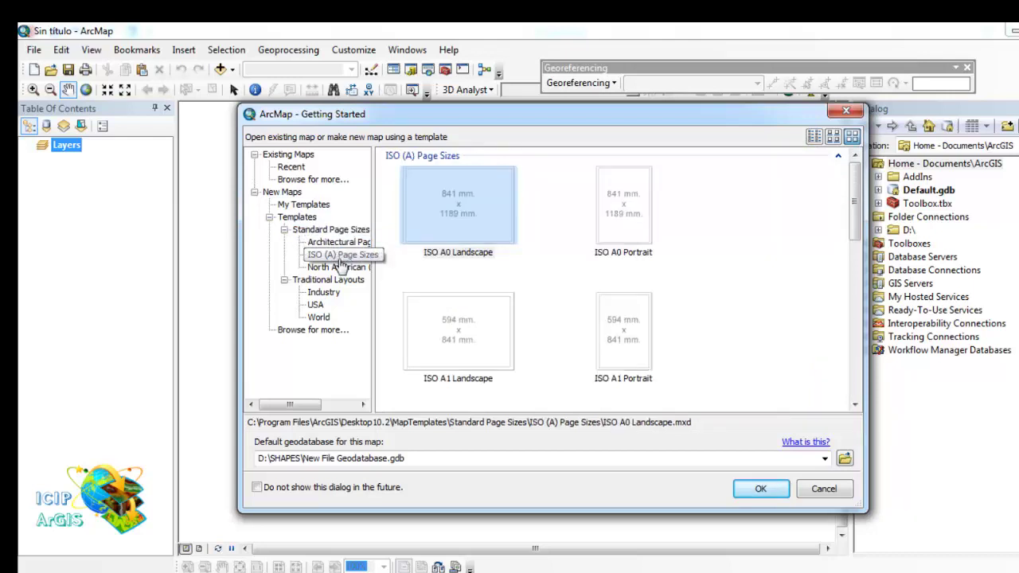
click(334, 268)
Review the Industry and World layouts again and view the USA templates through to USACounties.
click(340, 294)
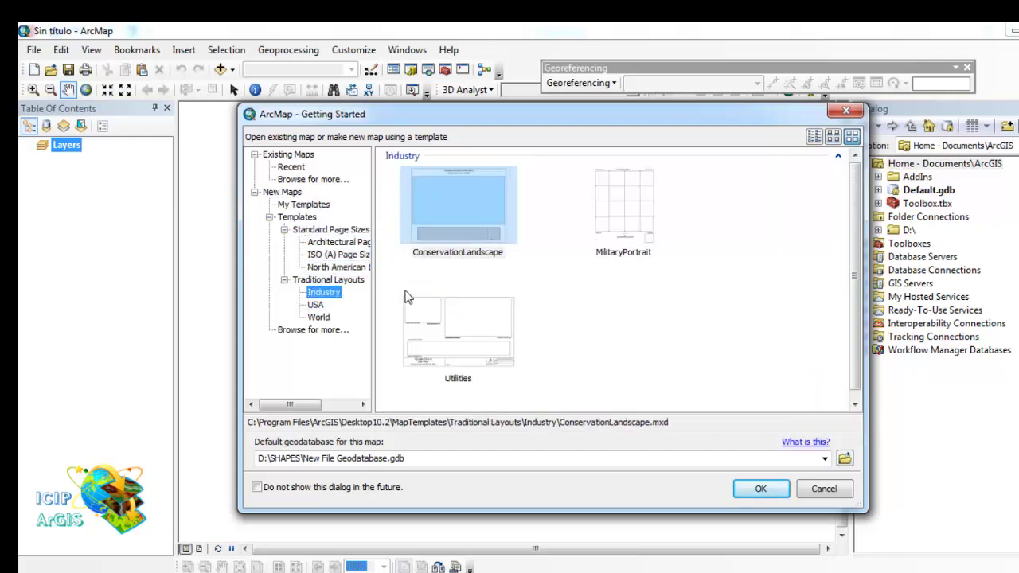
click(325, 307)
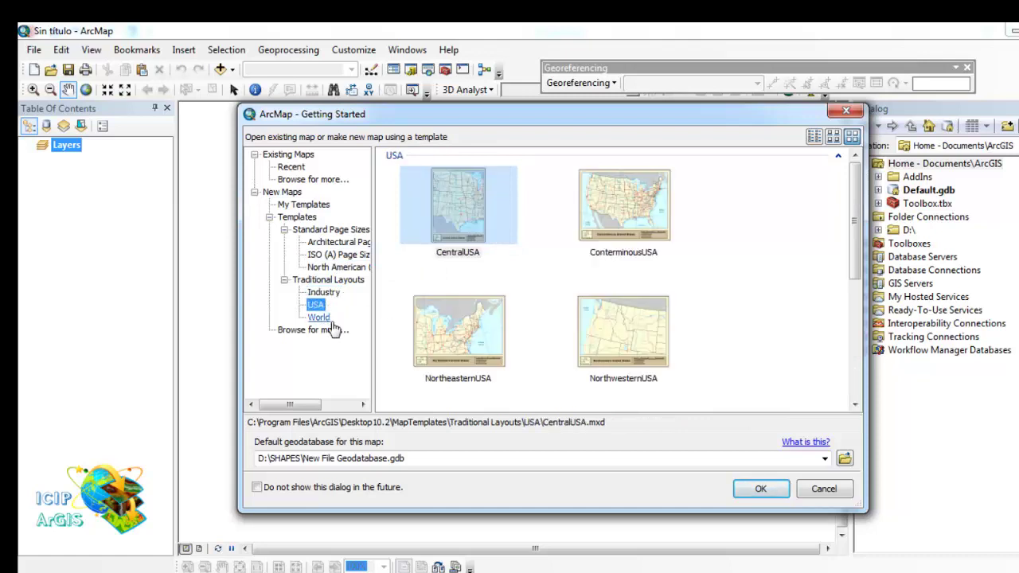
click(322, 318)
click(336, 294)
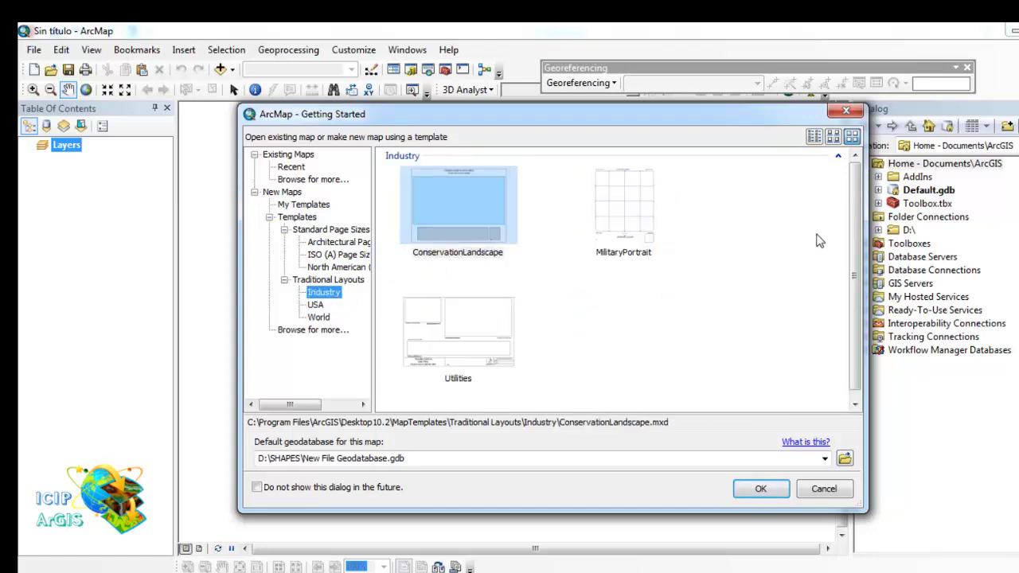
click(324, 305)
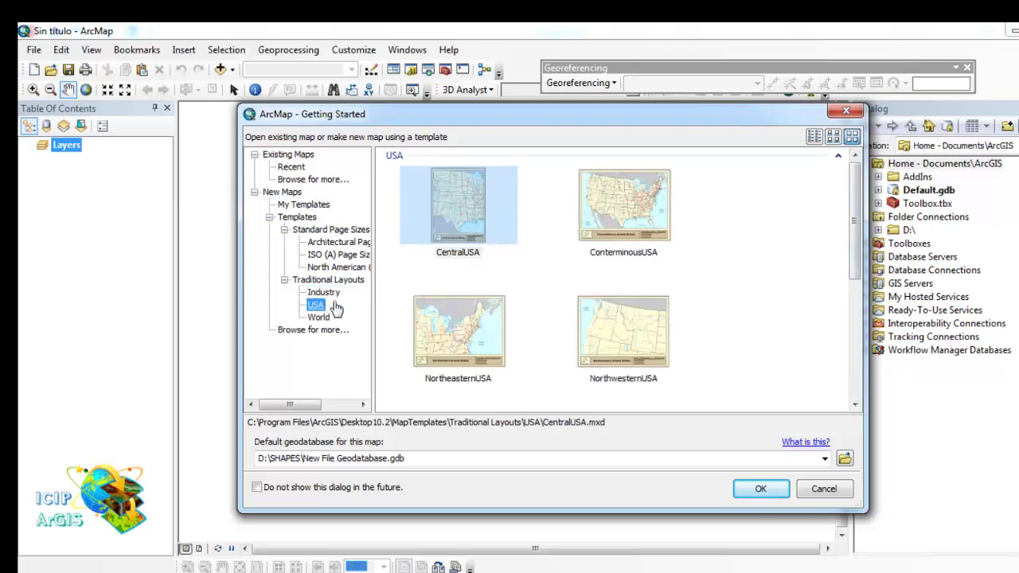
drag(854, 248, 849, 377)
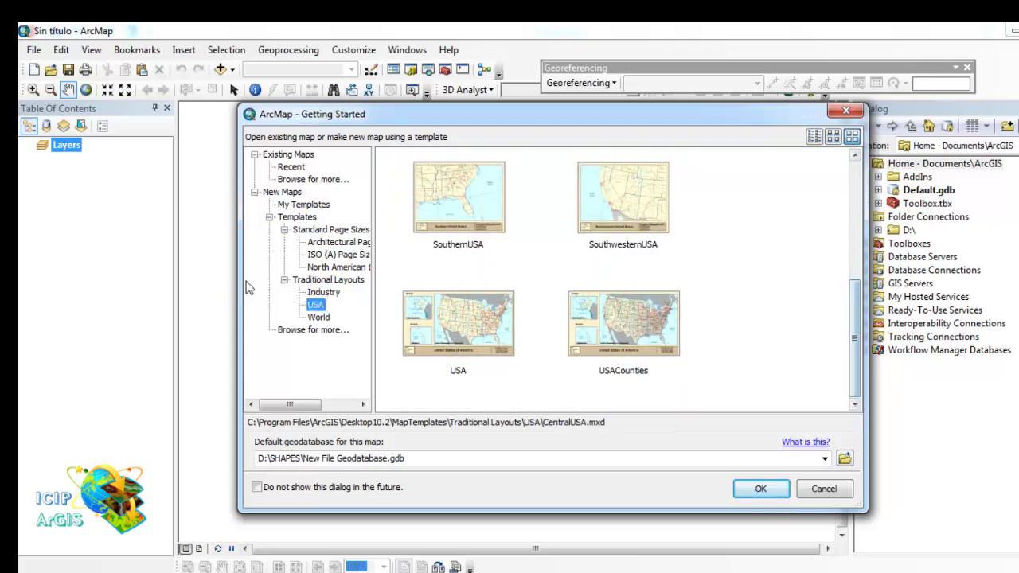
Select the LandscapeModernInset template from Traditional Layouts and highlight the map's default geodatabase path.
click(342, 281)
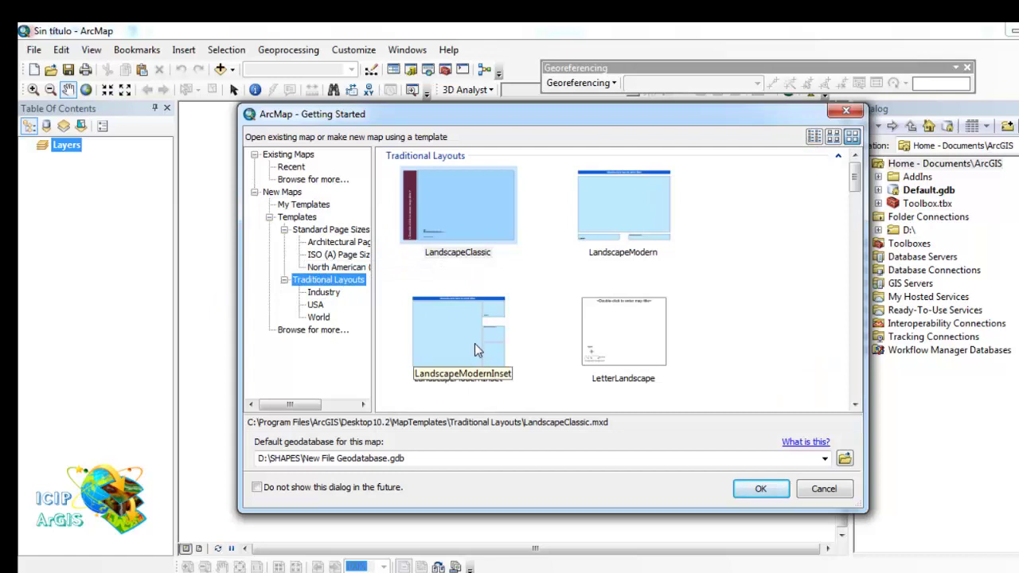
click(471, 339)
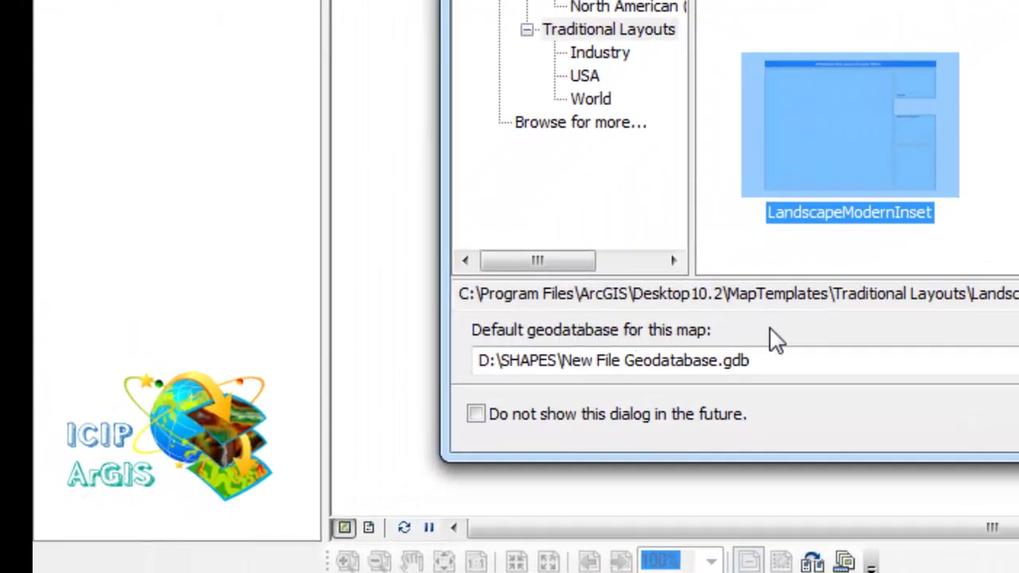
click(748, 371)
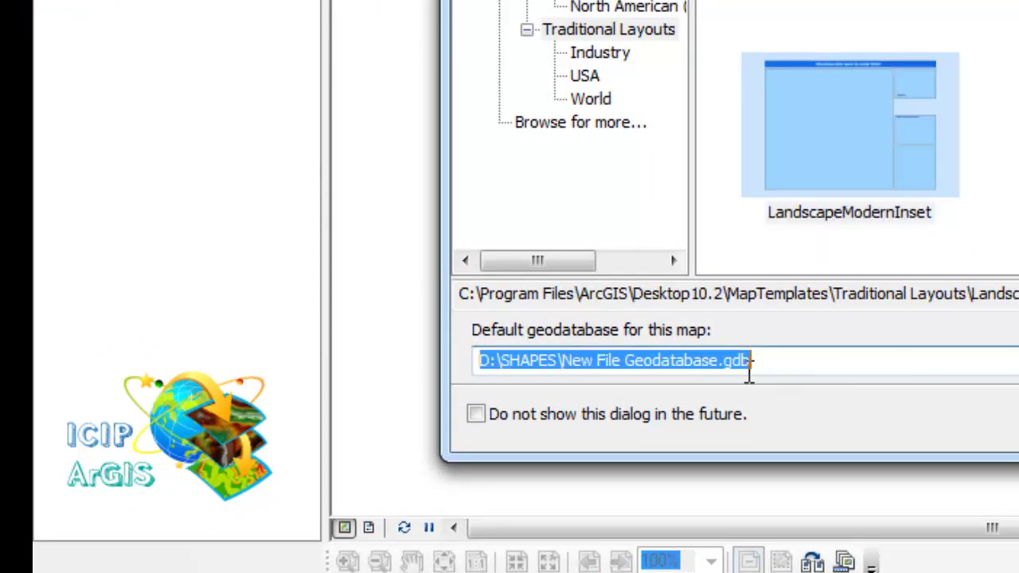
click(819, 373)
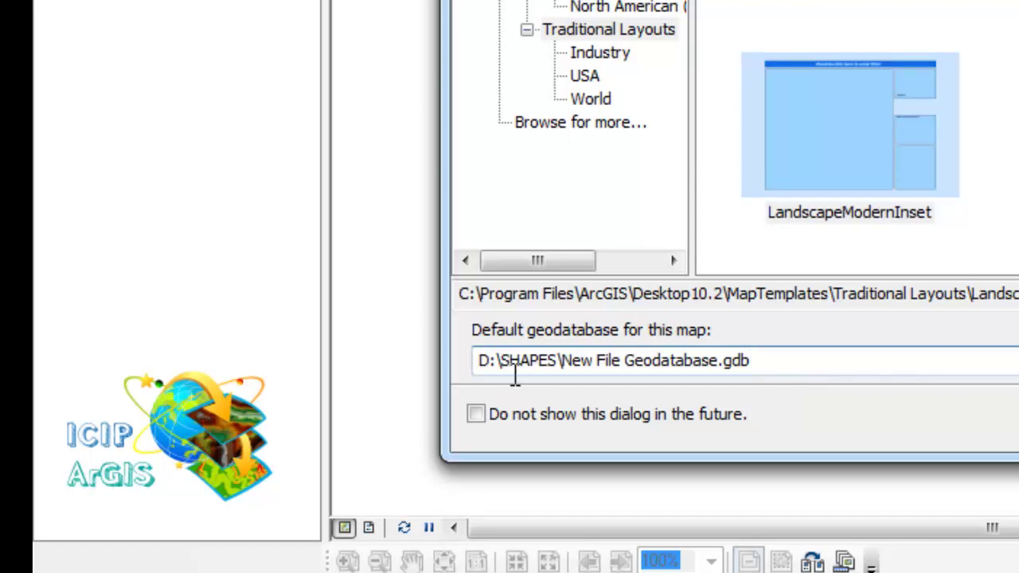
drag(500, 380, 818, 375)
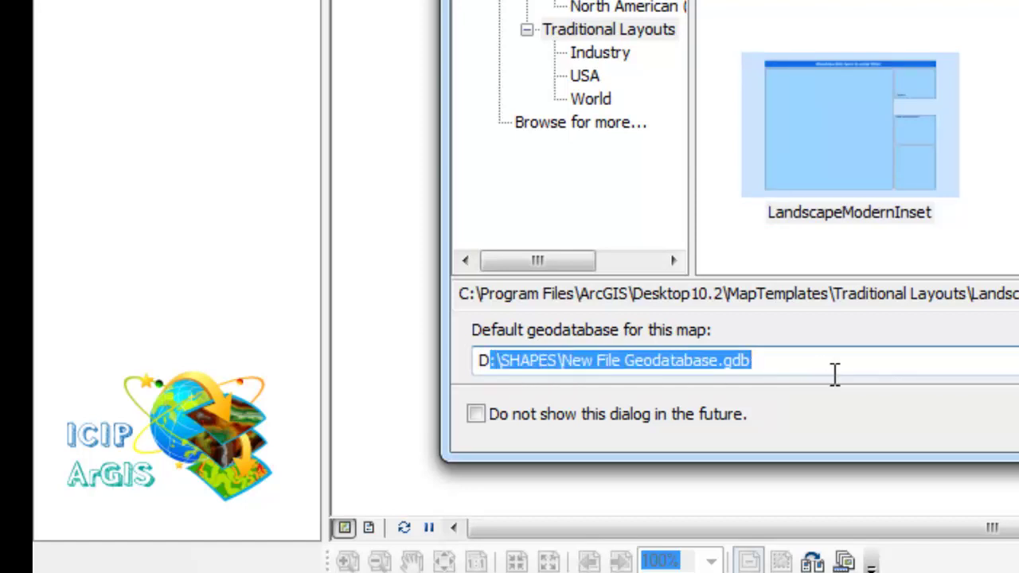
click(834, 374)
key(ctrl+a)
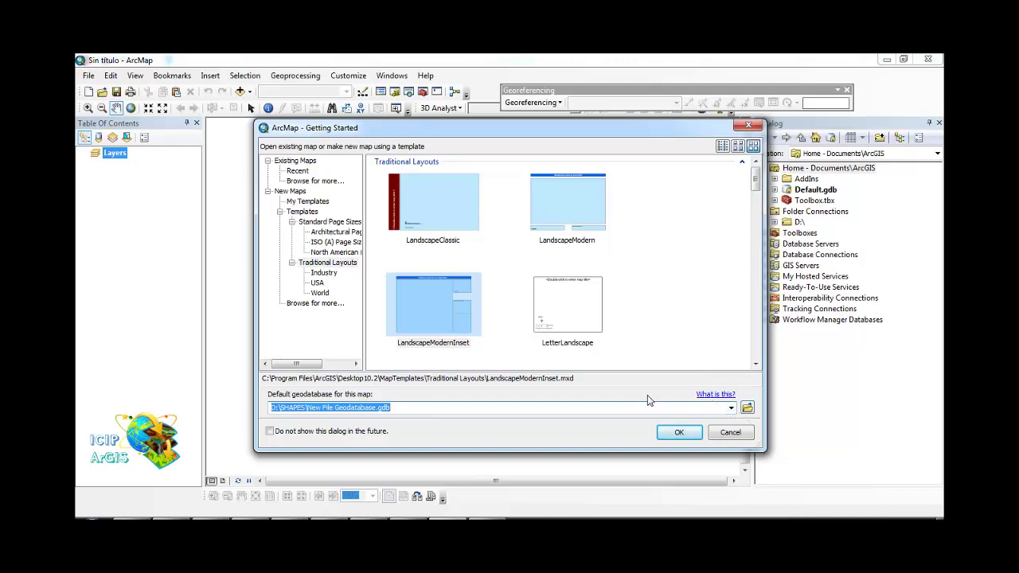
Choose the Default.gdb in the personal user profile as the default geodatabase and highlight its path up to the user folder.
click(730, 408)
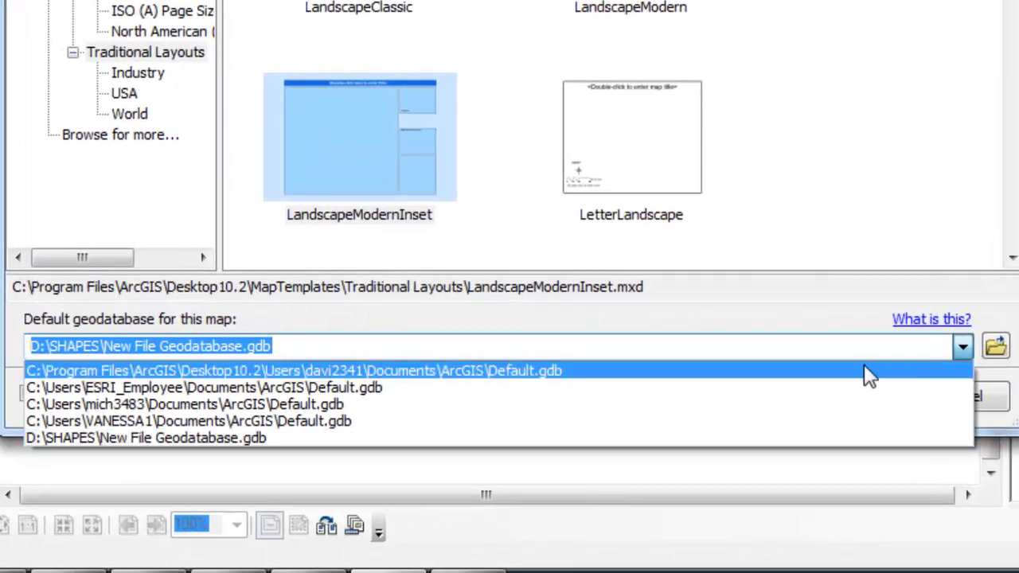
click(547, 420)
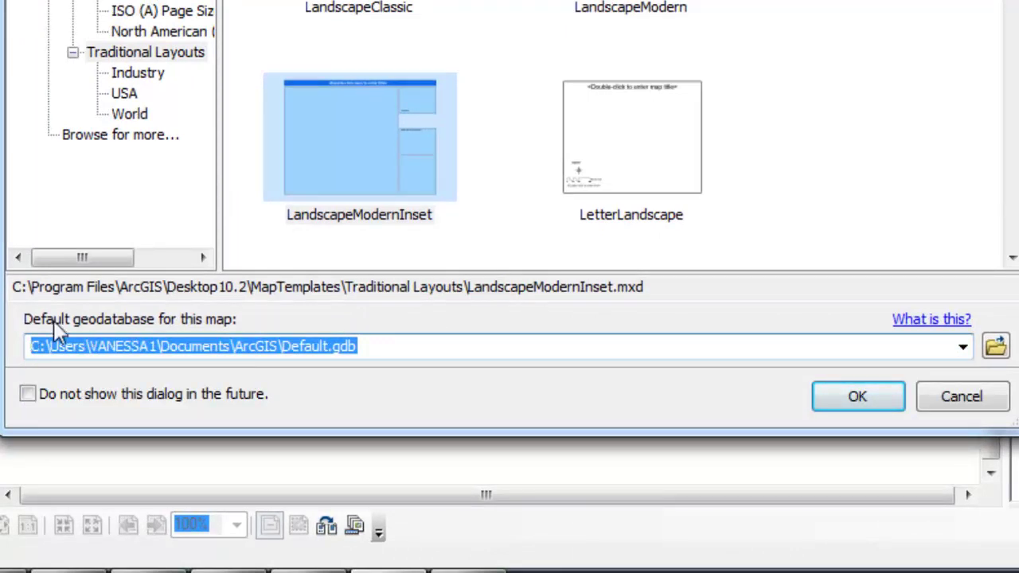
click(46, 347)
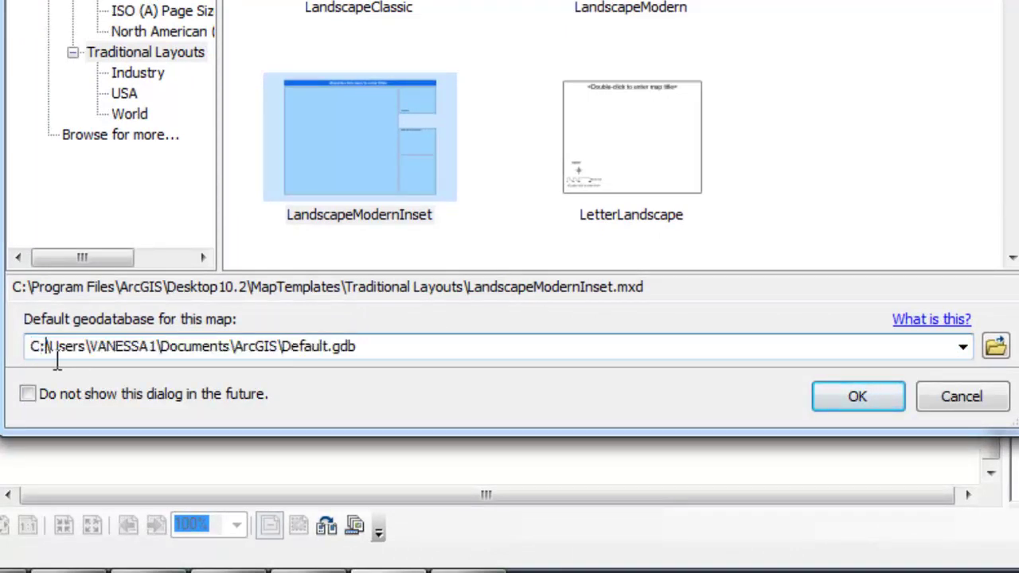
key(shift+Home)
click(92, 360)
key(shift+Home)
click(166, 363)
drag(167, 363, 111, 363)
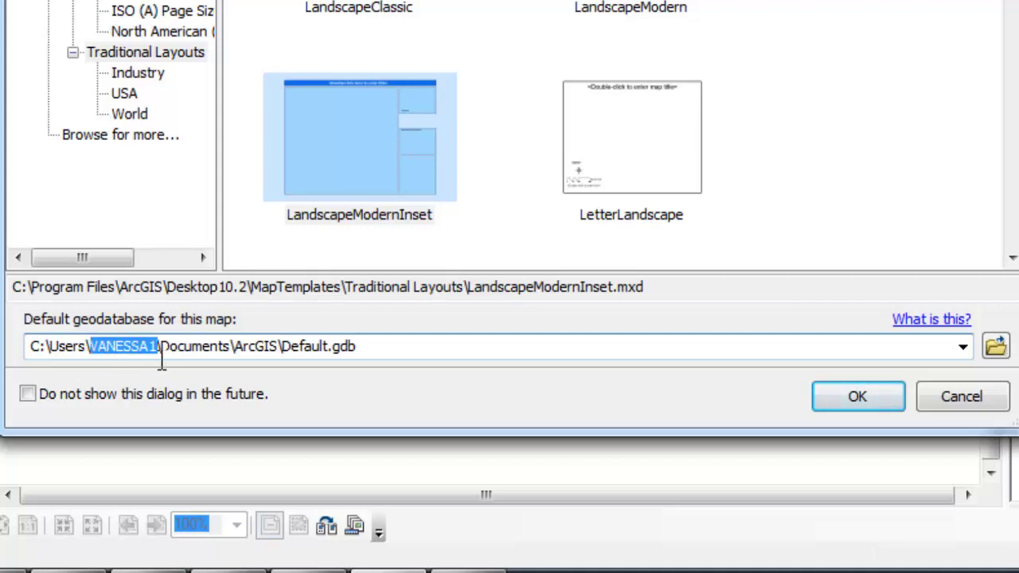
Highlight the Documents, ArcGIS and Default.gdb parts of the default geodatabase path one after another.
click(206, 353)
drag(239, 362, 195, 362)
drag(281, 362, 260, 362)
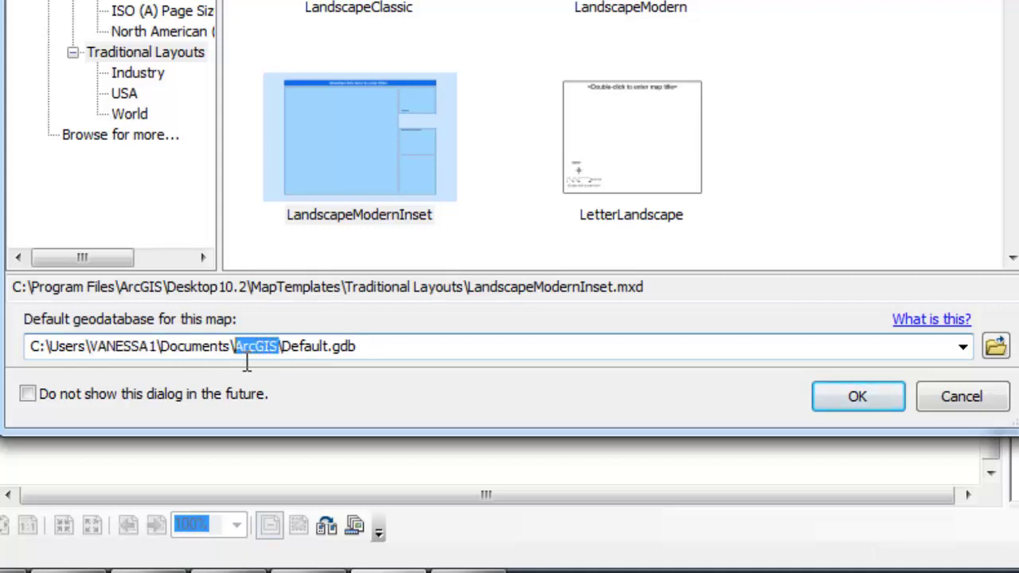
click(439, 359)
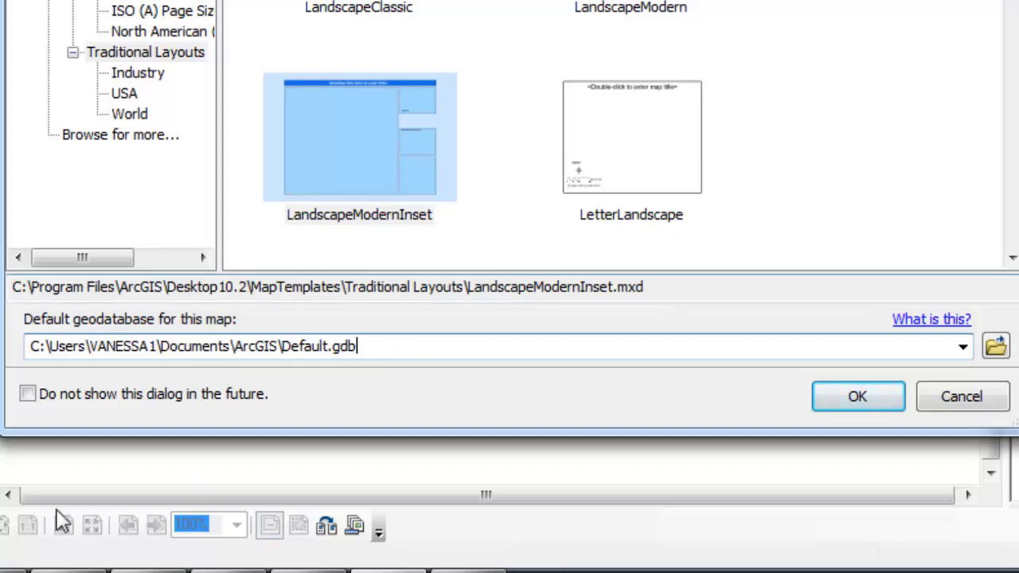
double_click(352, 360)
click(389, 360)
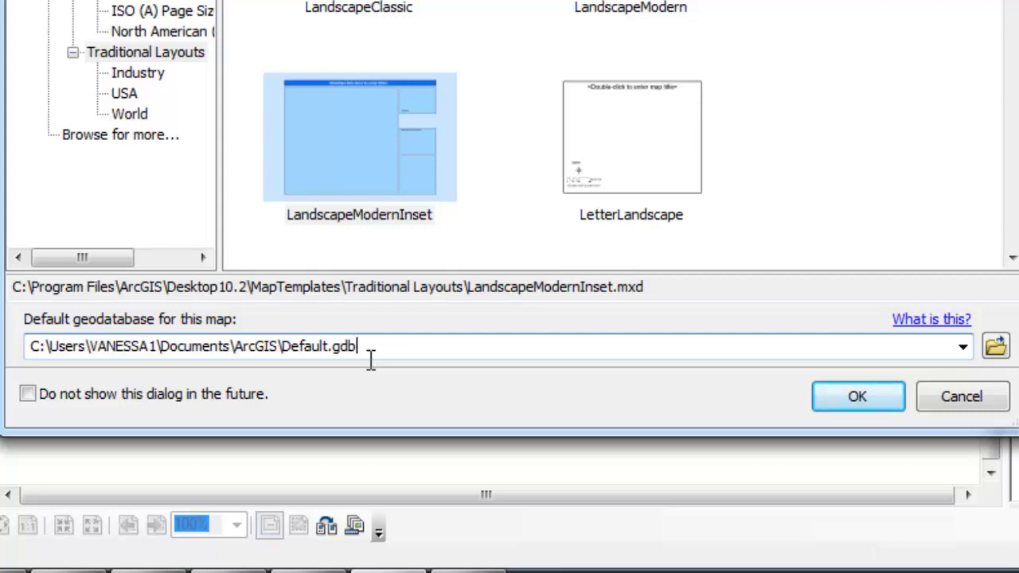
Highlight the user folder and the complete path of the default geodatabase.
drag(149, 359, 85, 360)
click(92, 356)
drag(403, 357, 9, 350)
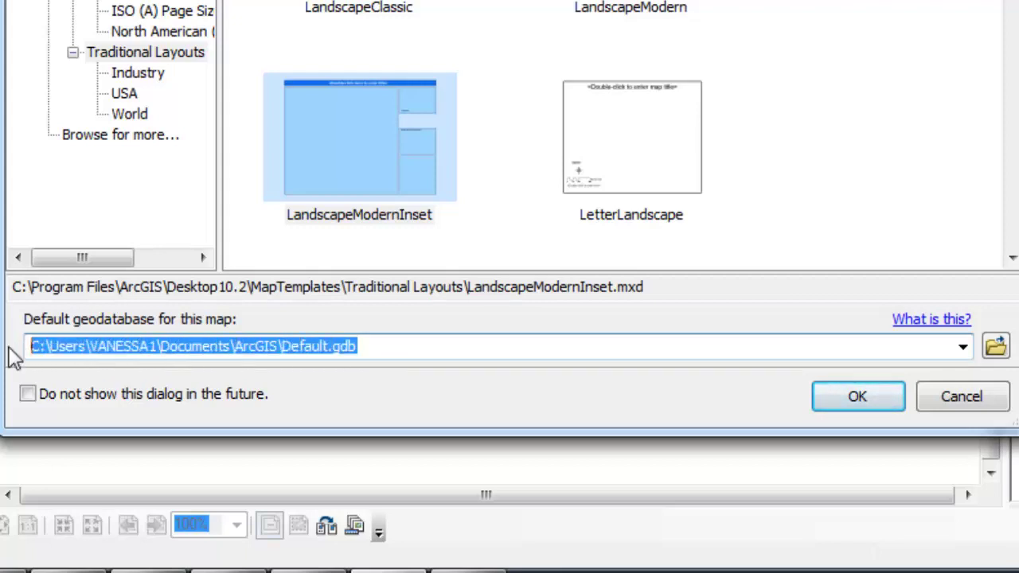
click(436, 360)
drag(400, 348, 48, 350)
key(Delete)
key(ctrl+z)
Set the map's default geodatabase to D:\SHAPES\New File Geodatabase.gdb.
click(416, 349)
click(962, 346)
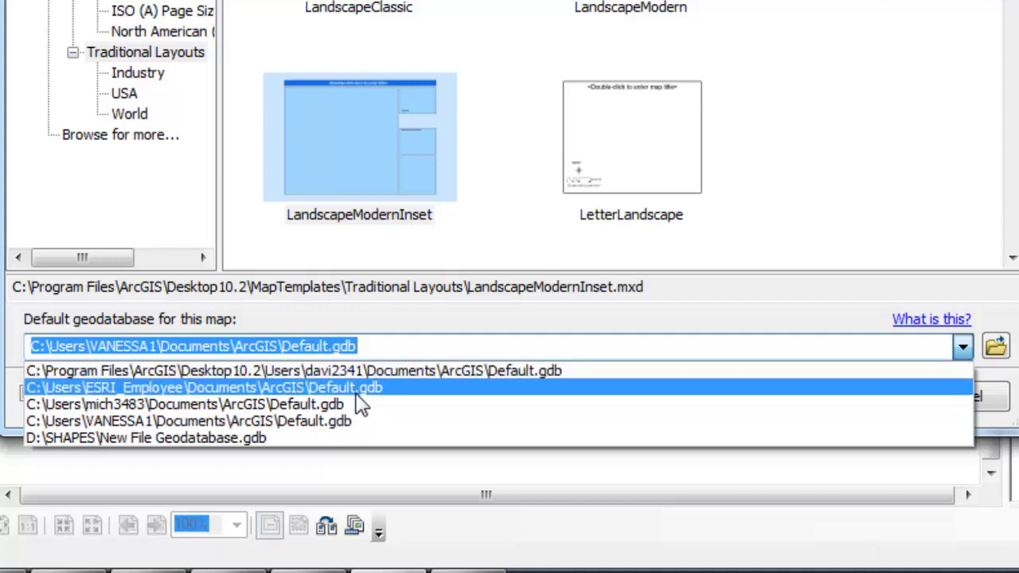
click(291, 437)
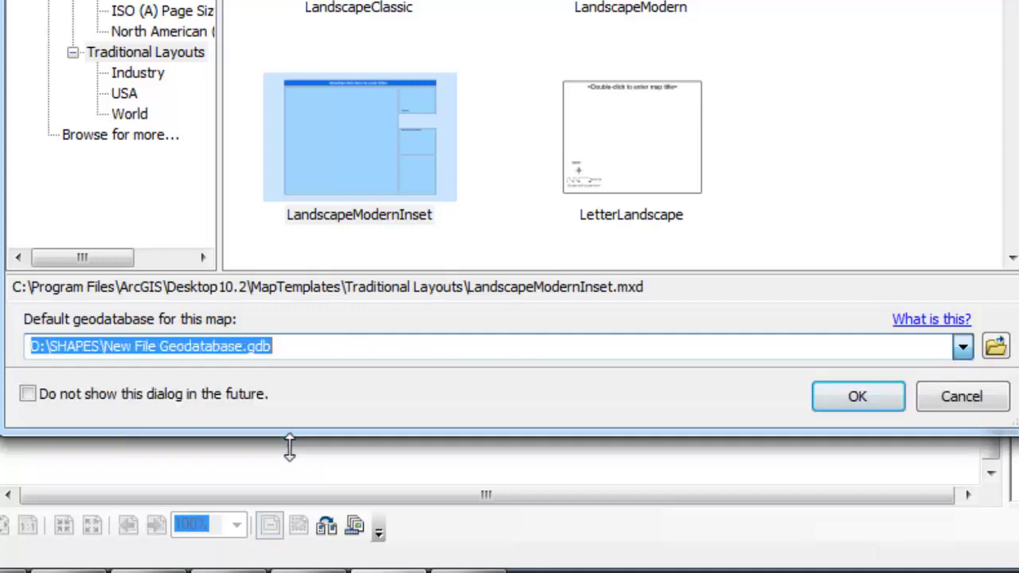
Highlight the drive, the SHAPES folder and the geodatabase name in the default geodatabase path one after another.
click(305, 357)
drag(47, 350, 30, 350)
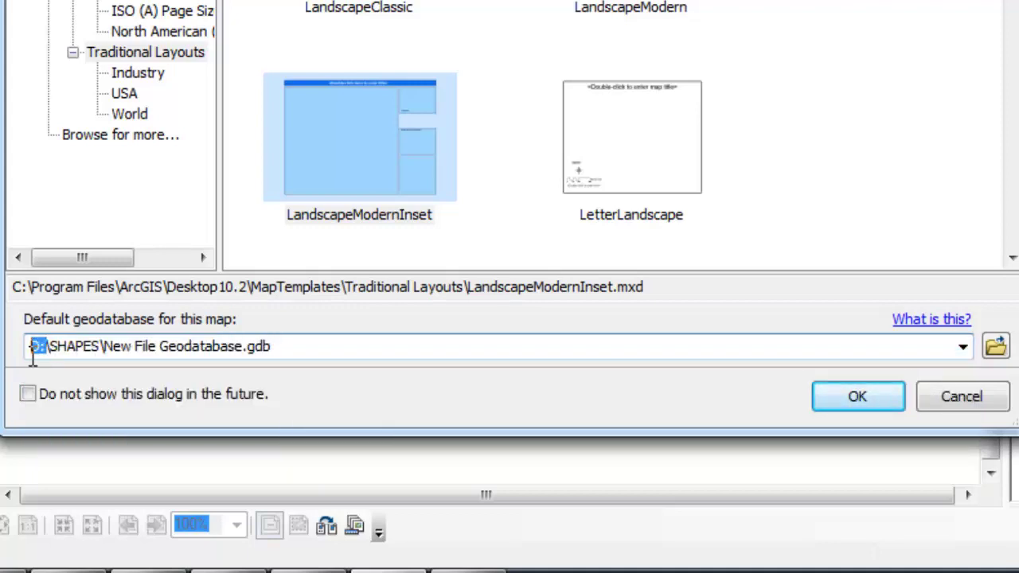
drag(102, 350, 49, 350)
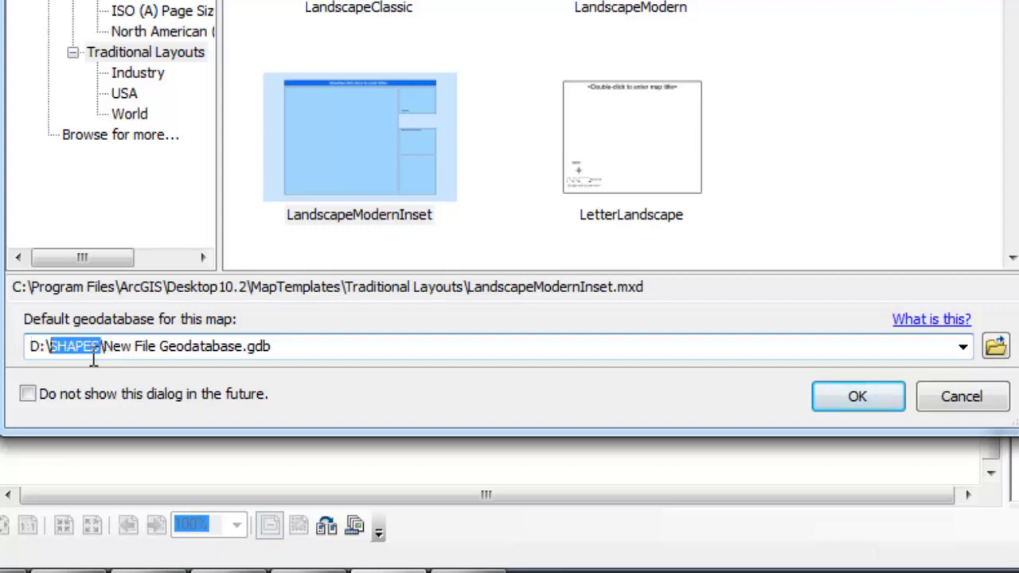
click(340, 350)
drag(160, 350, 236, 357)
click(276, 354)
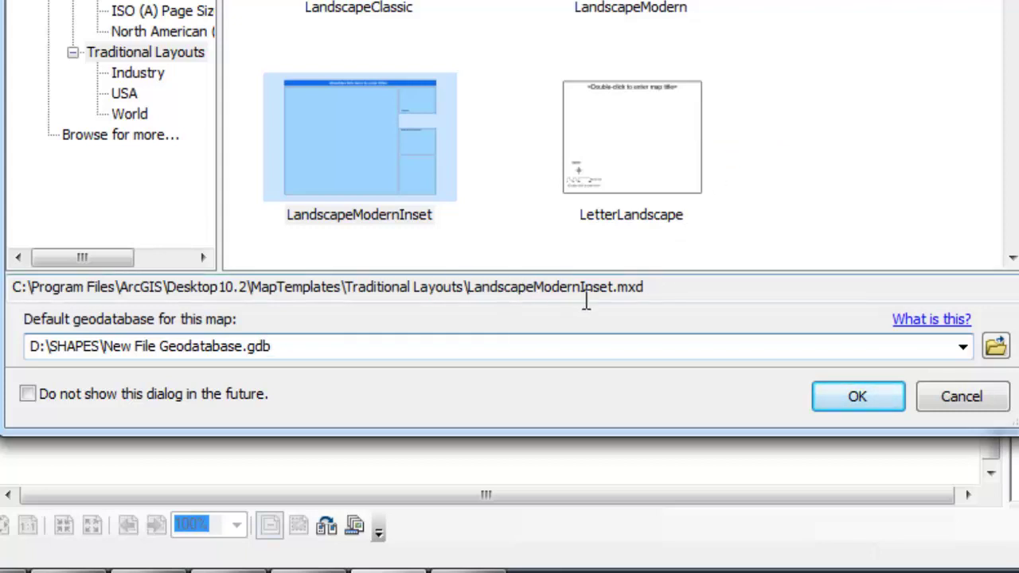
Highlight LandscapeModernInset.mxd in the template path and return to the default geodatabase path.
drag(714, 299, 479, 304)
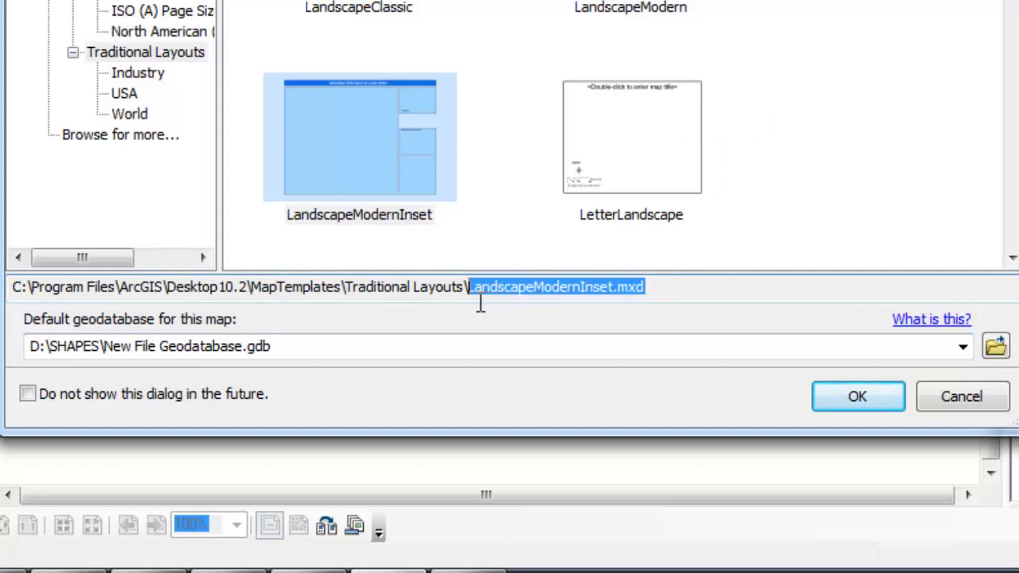
click(299, 354)
click(309, 354)
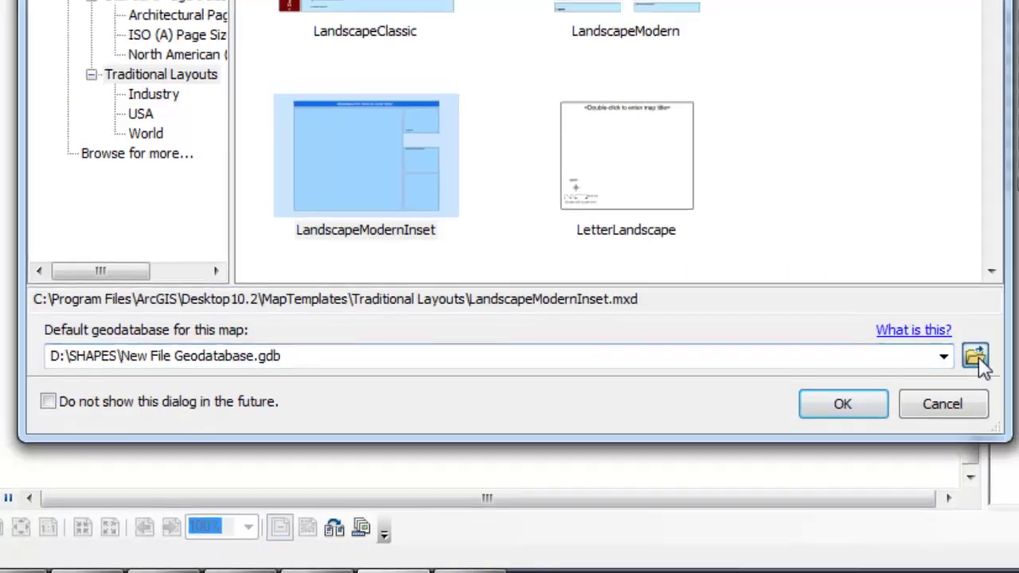
Browse to the SHAPES folder on D:\ and add New File Geodatabase.gdb as the map's default geodatabase.
click(995, 348)
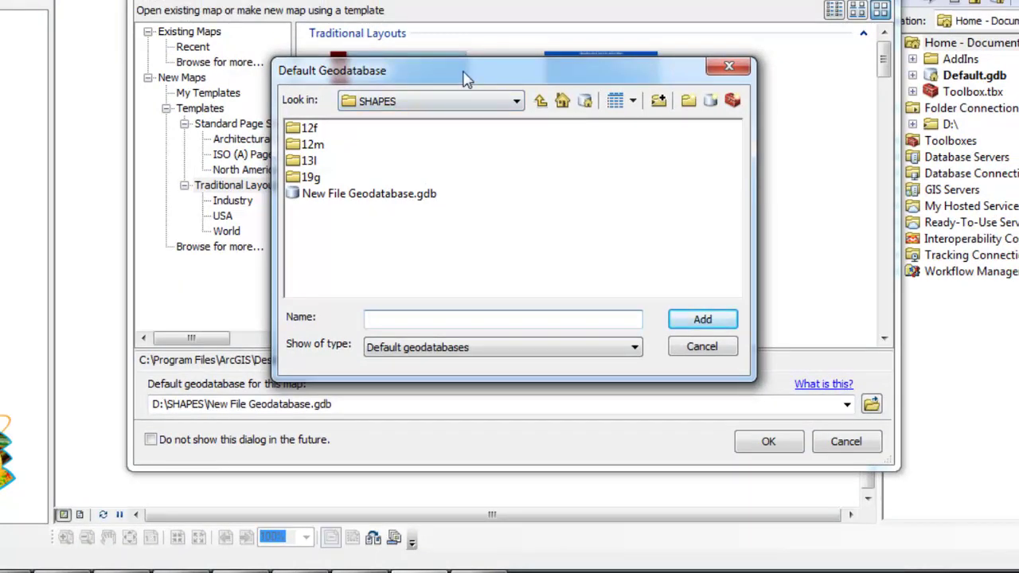
drag(467, 80, 464, 82)
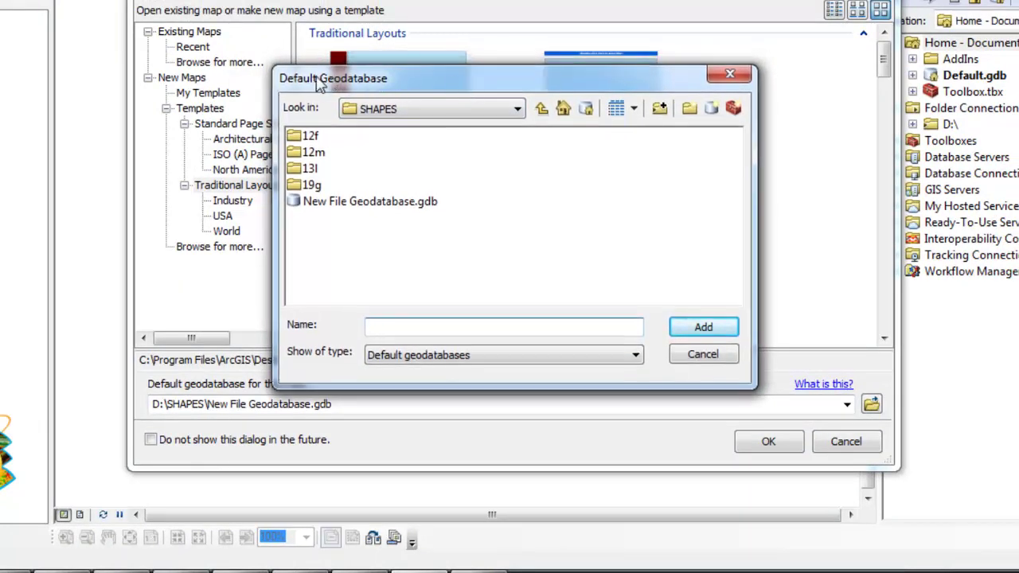
click(518, 110)
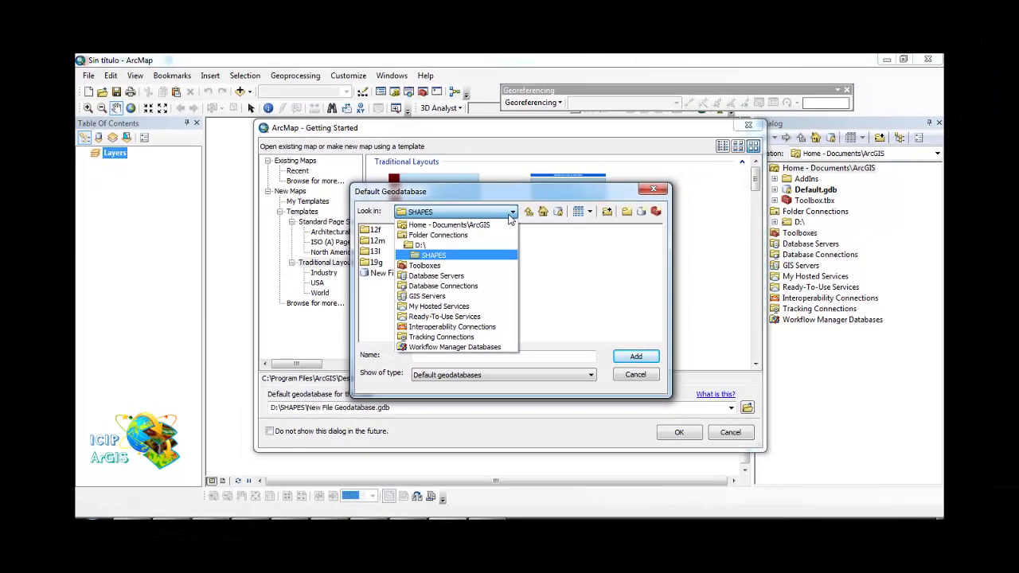
click(460, 256)
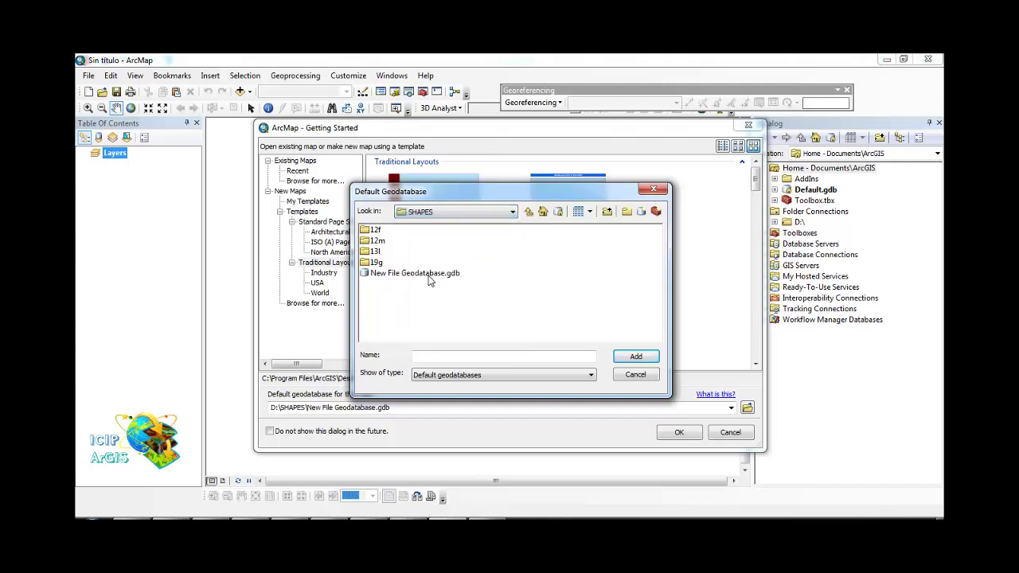
click(432, 274)
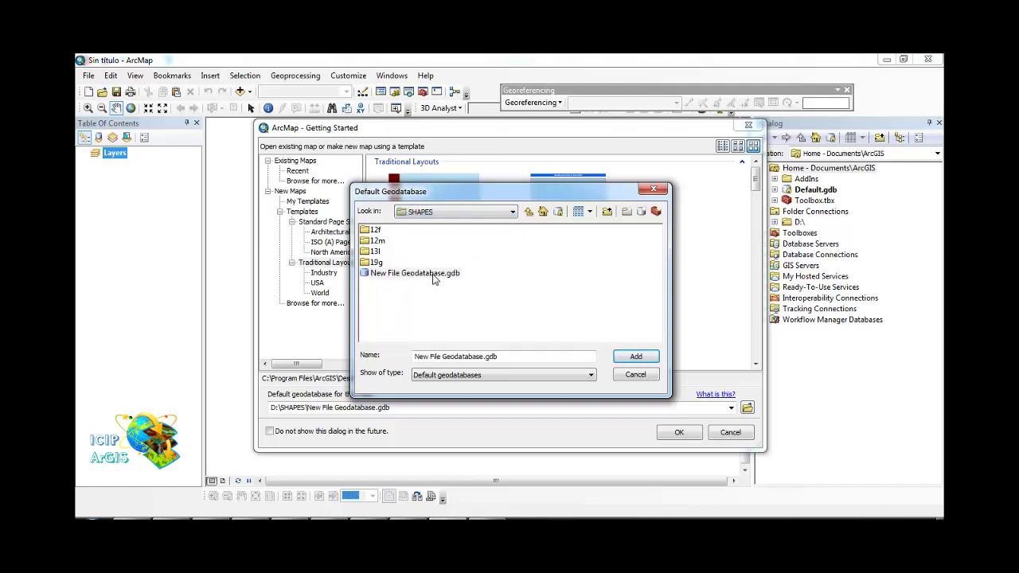
click(517, 266)
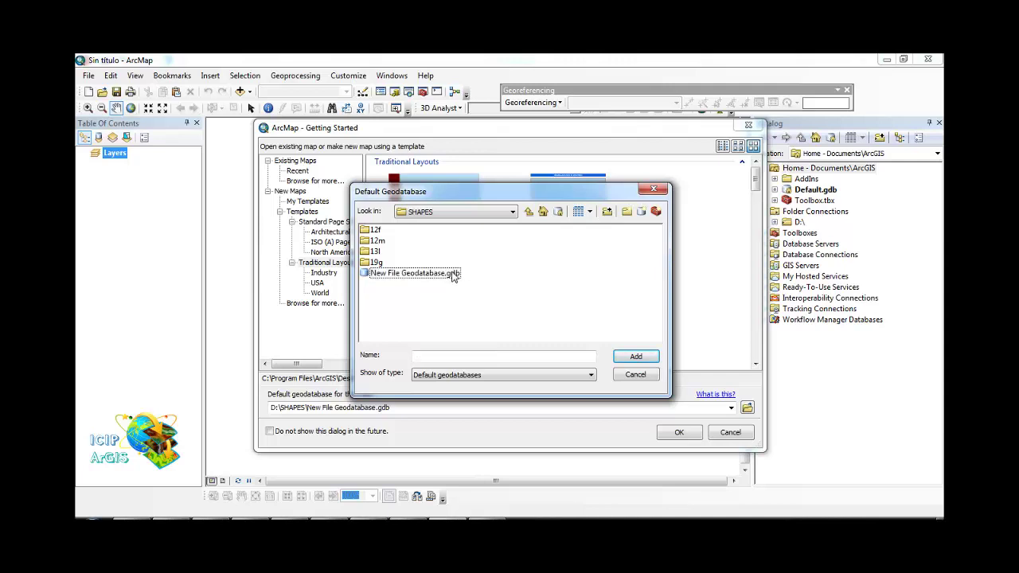
click(455, 274)
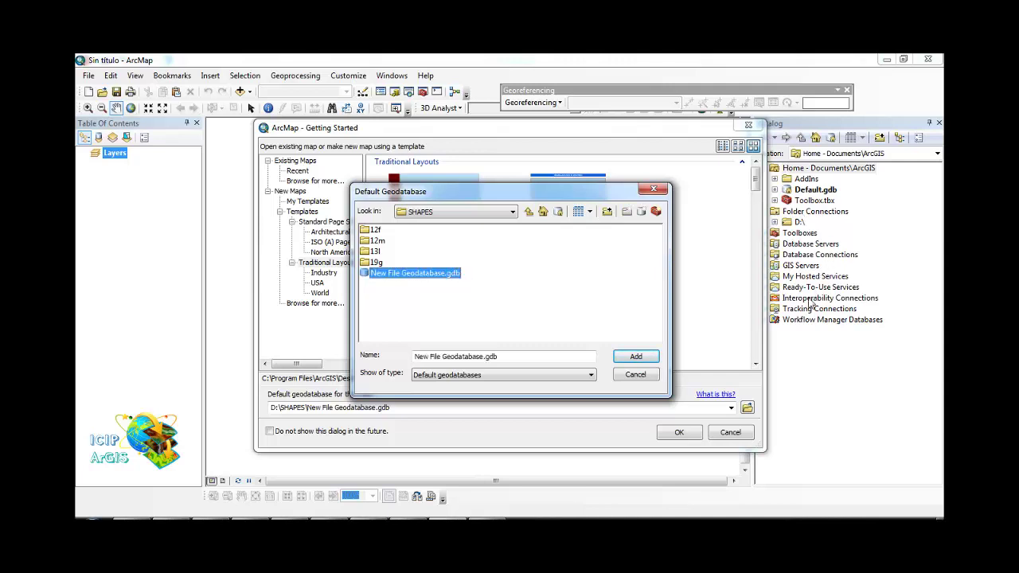
click(487, 287)
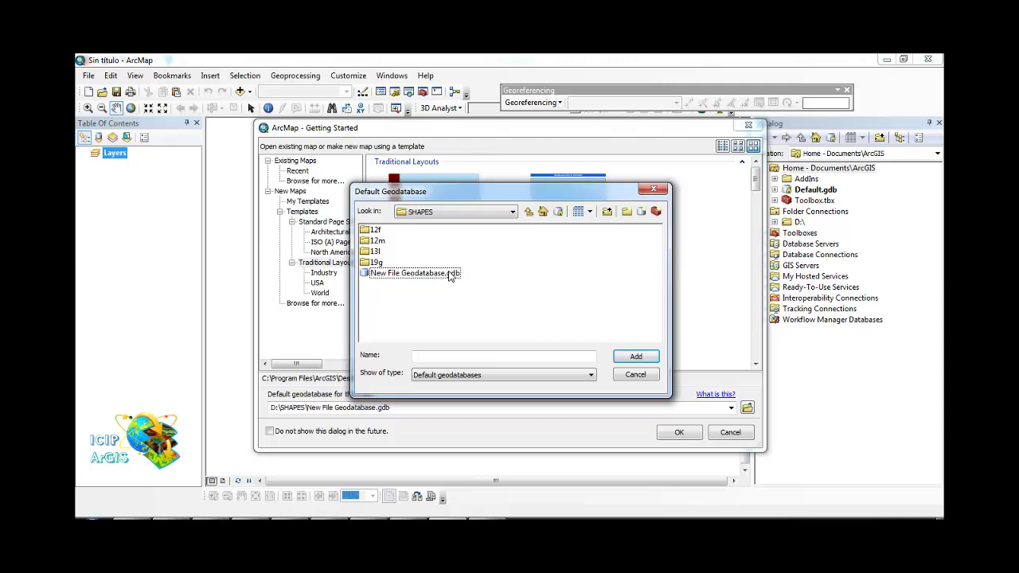
click(450, 275)
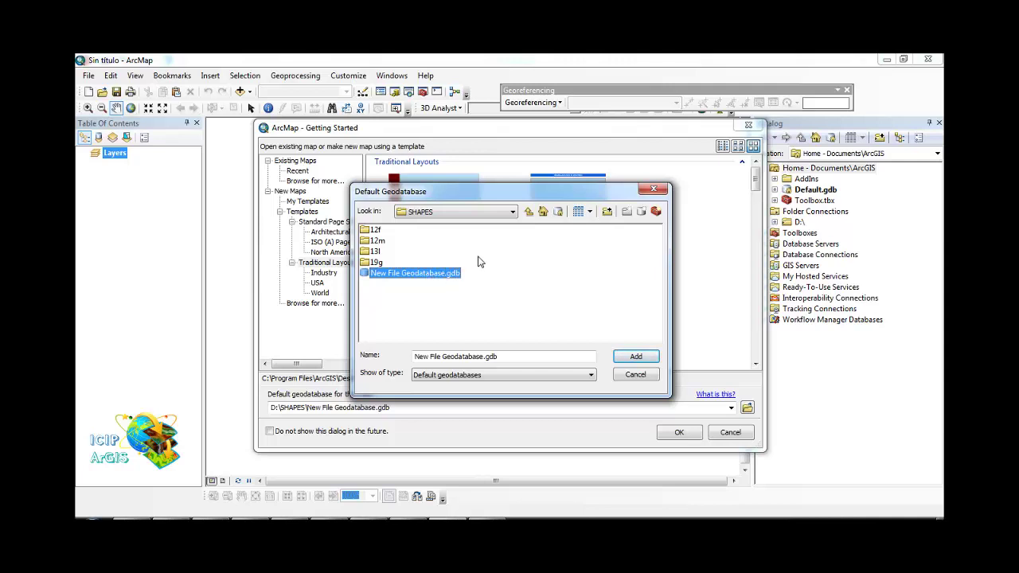
click(638, 356)
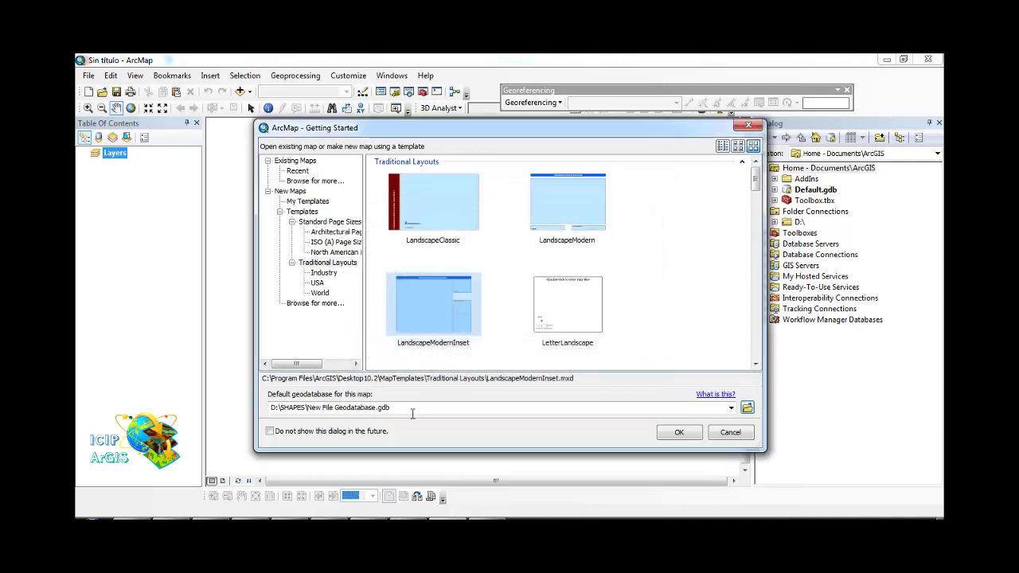
Pick D:\SHAPES\New File Geodatabase.gdb from the known default geodatabases and create the map from the LandscapeModernInset template.
click(730, 408)
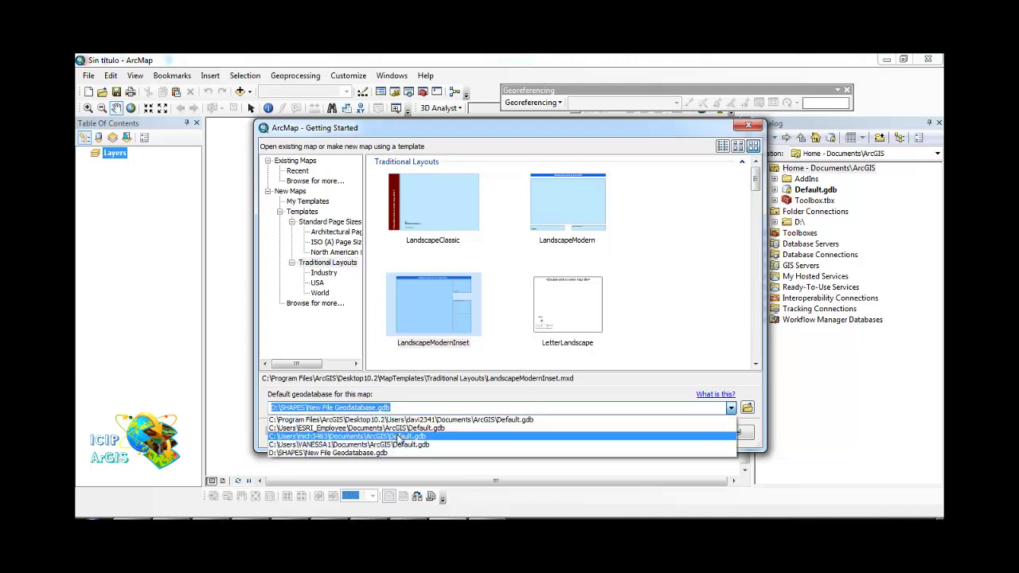
click(376, 453)
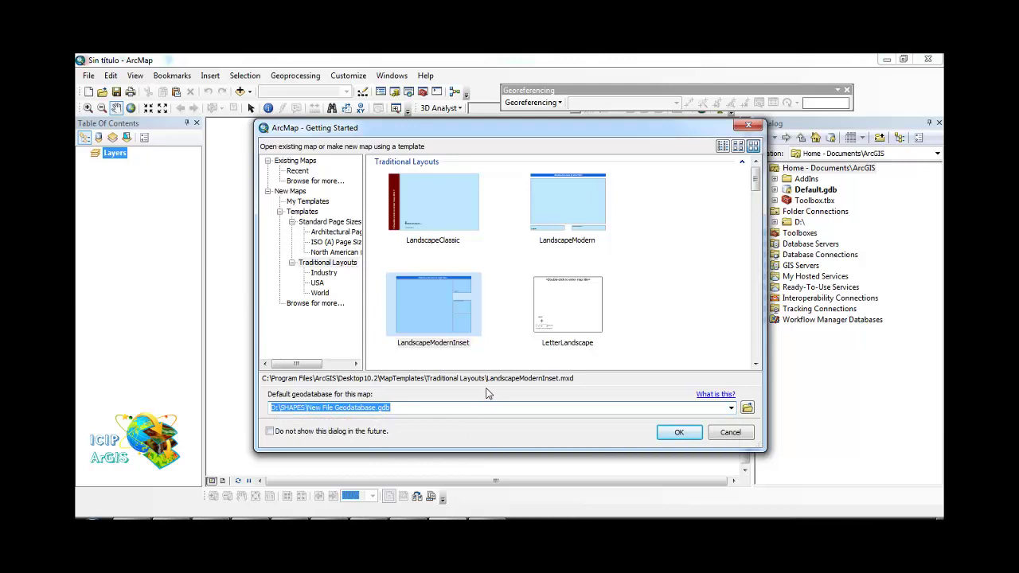
click(445, 302)
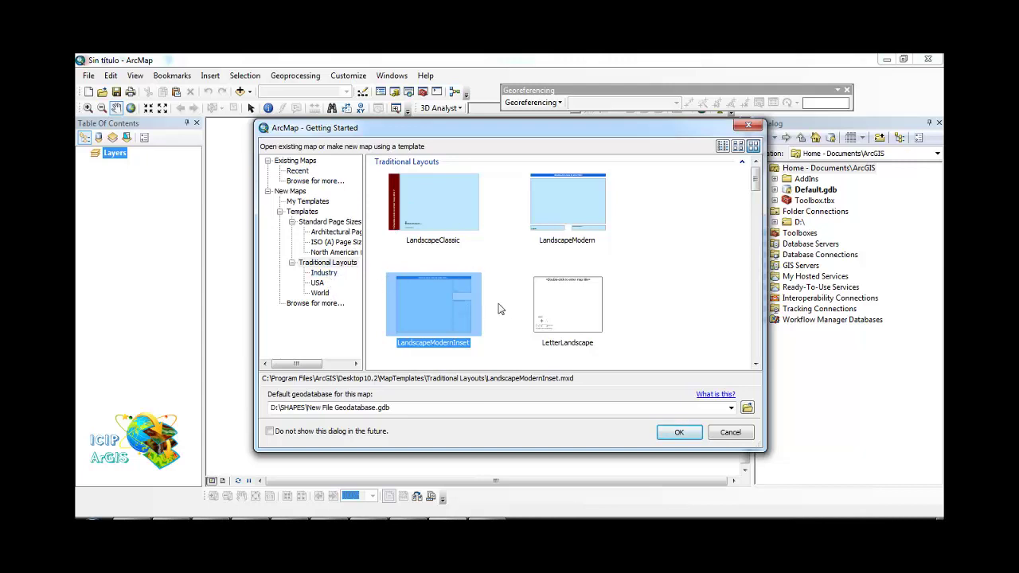
click(674, 433)
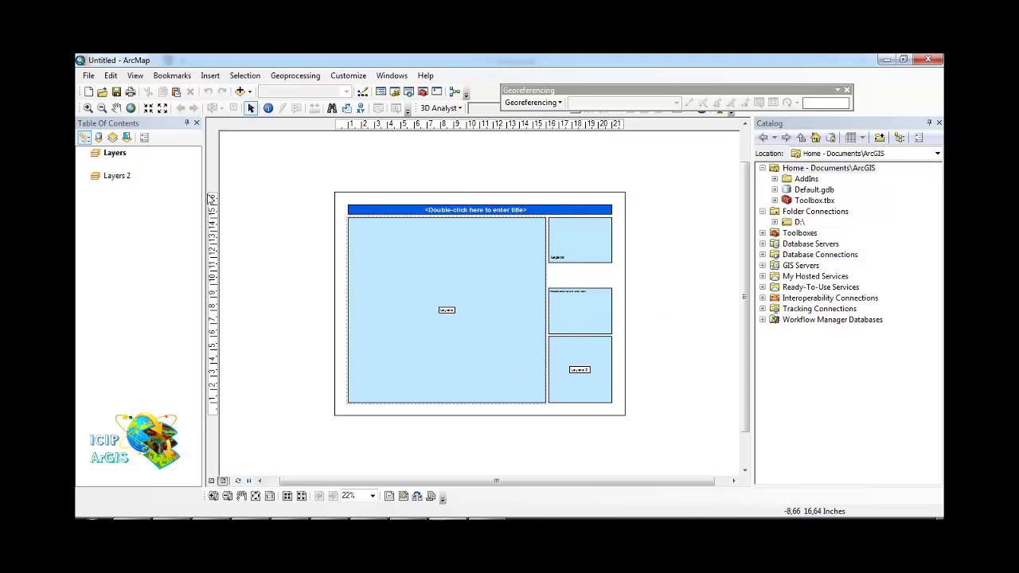
Add 12f-rios.shp from the Hd folder under D:\SHAPES\12f\12f\shp to the Layers data frame.
click(774, 222)
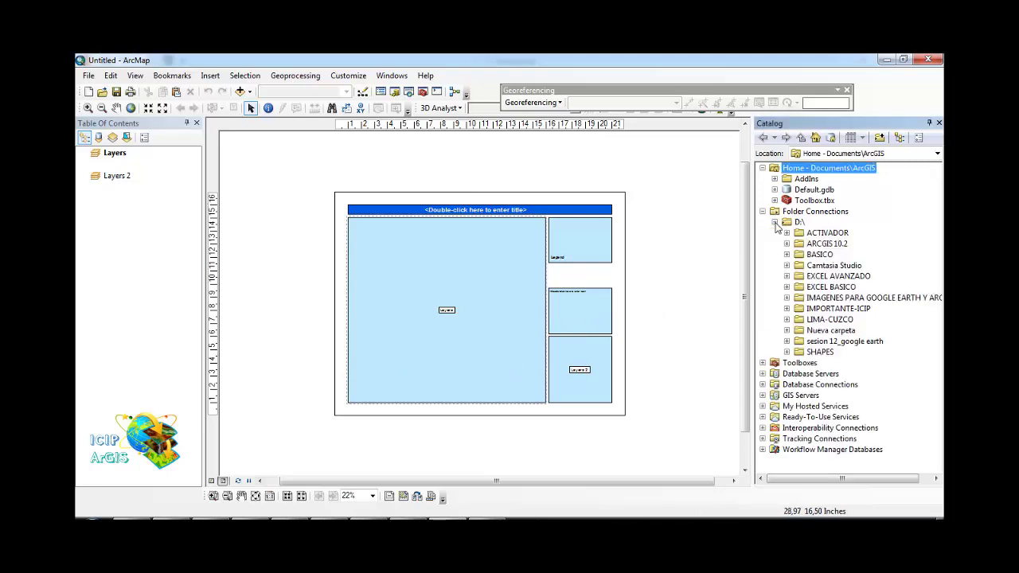
click(786, 351)
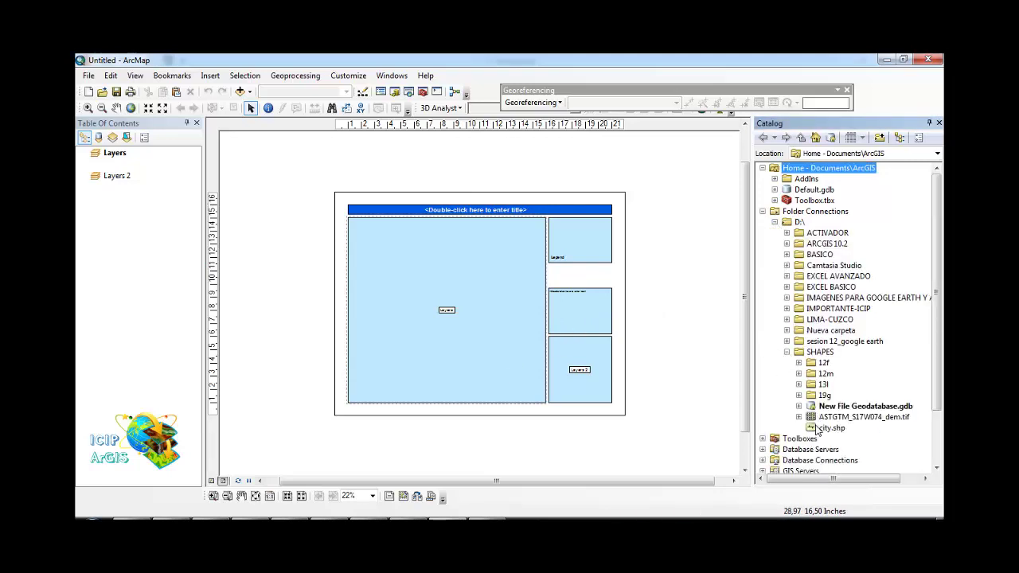
click(883, 439)
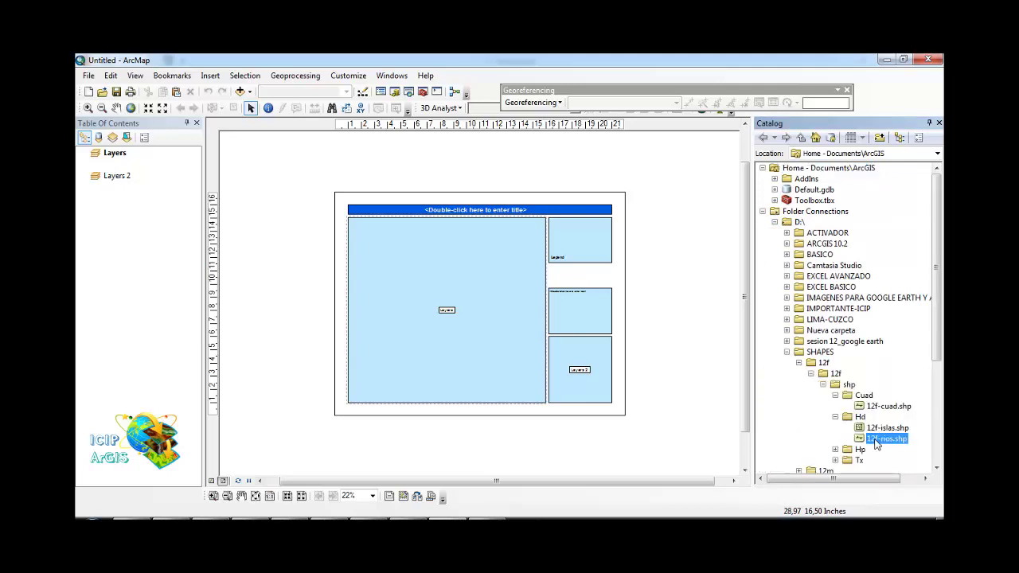
mouse_move(876, 444)
mouse_down()
mouse_move(846, 448)
mouse_move(454, 332)
mouse_move(147, 274)
mouse_up()
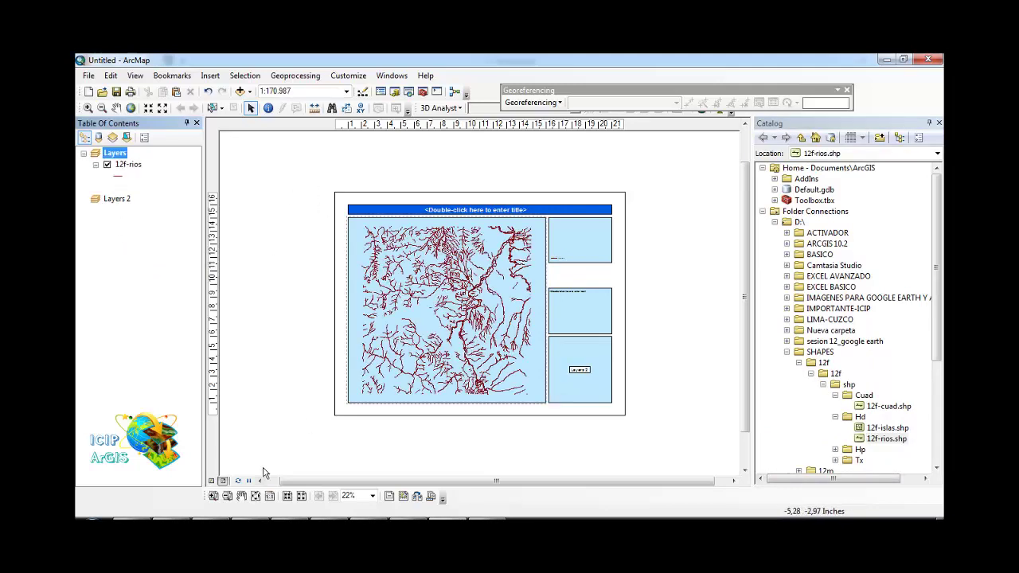
Compare the 12f-rios layer in data view and layout view, finishing in data view.
click(212, 482)
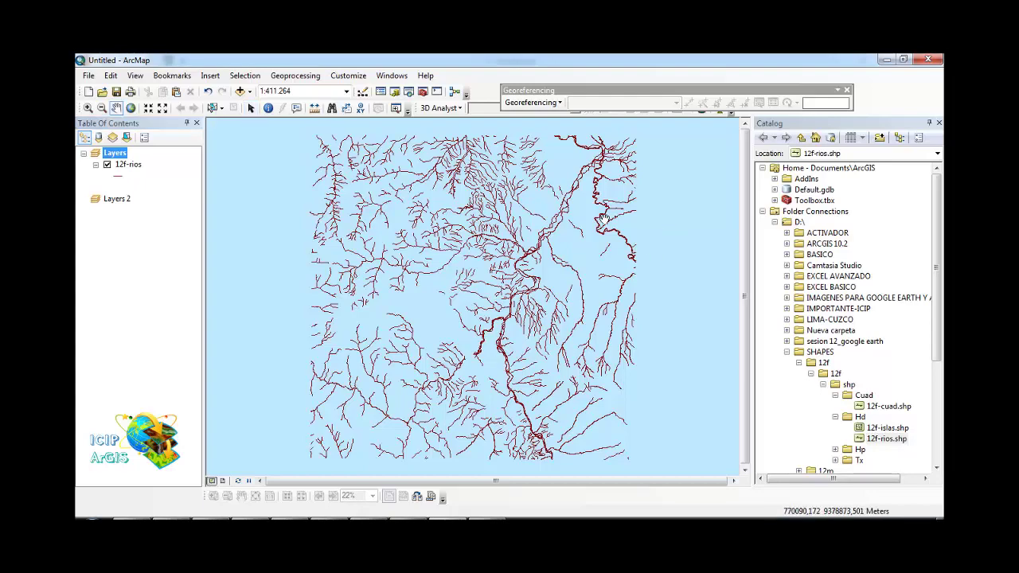
drag(475, 212, 482, 225)
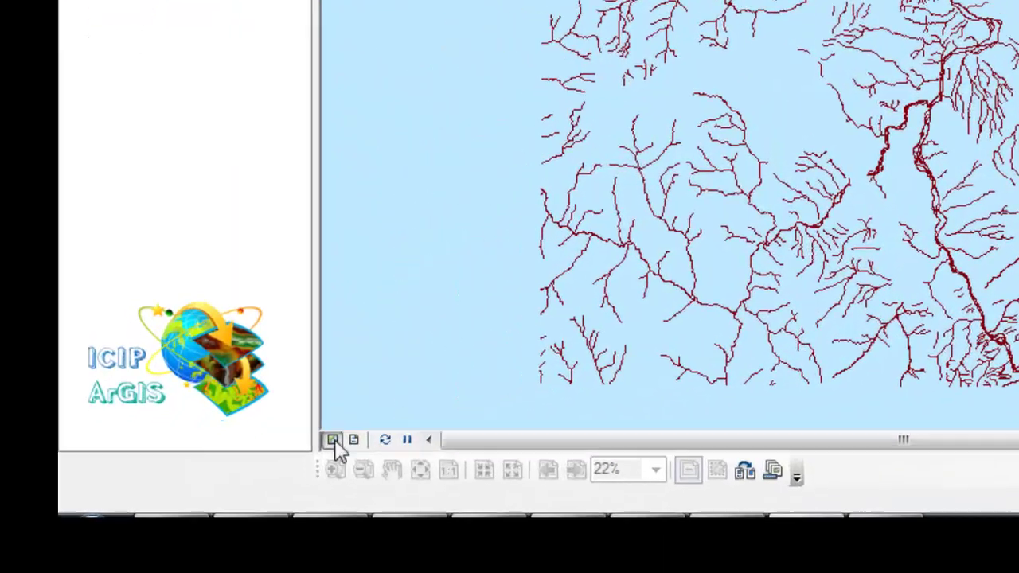
click(222, 480)
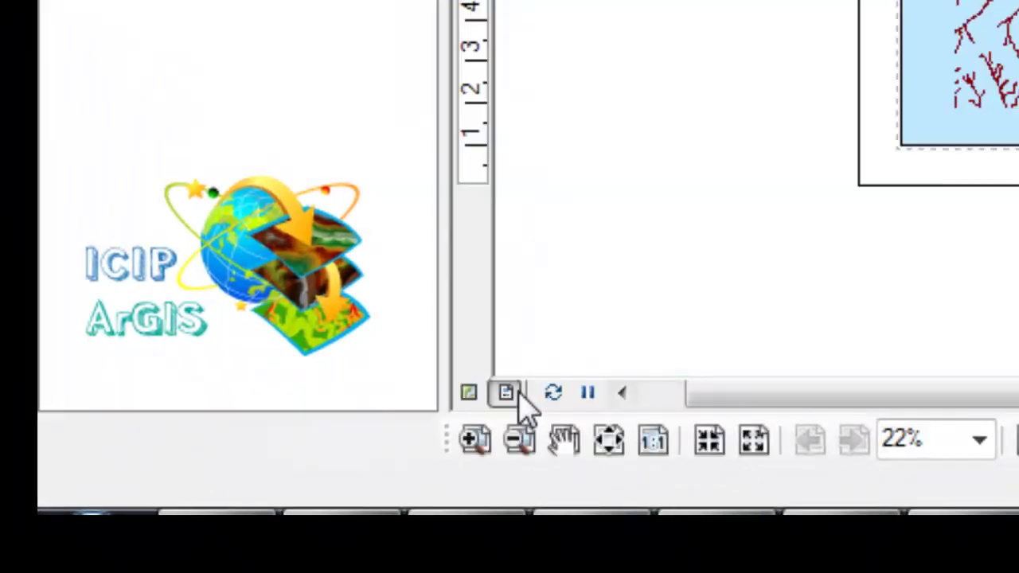
click(468, 395)
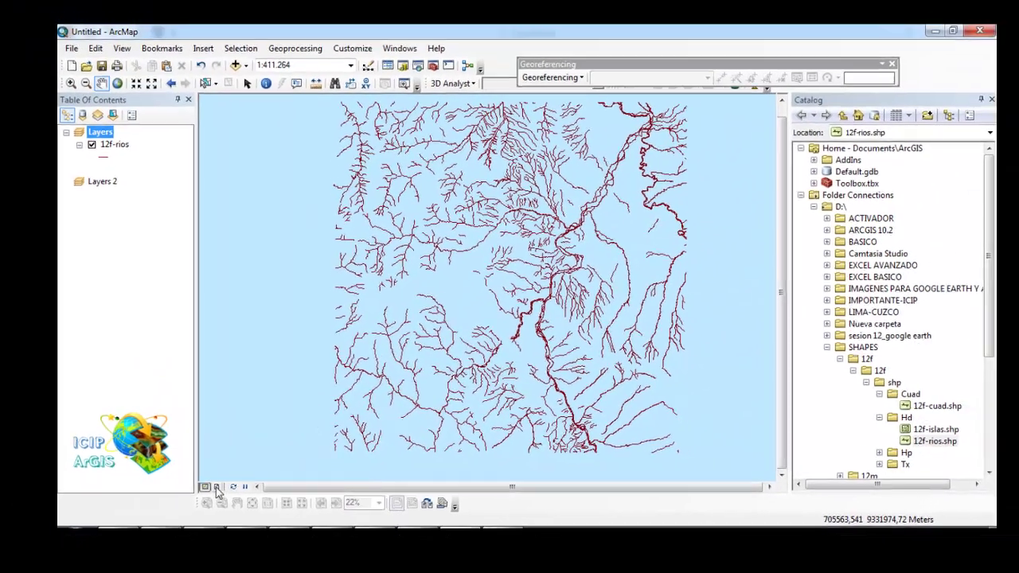
click(202, 500)
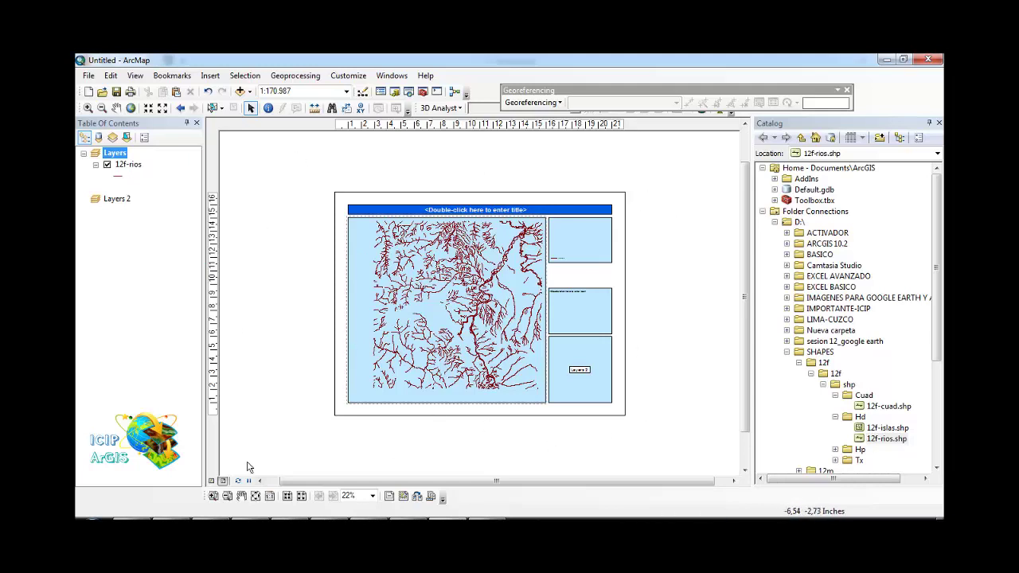
click(212, 481)
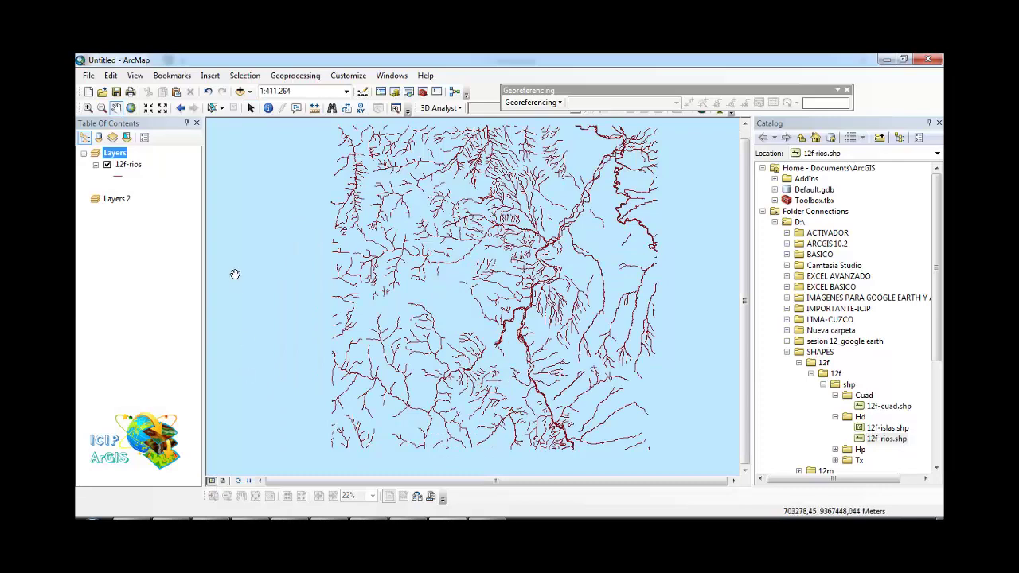
drag(400, 224, 397, 236)
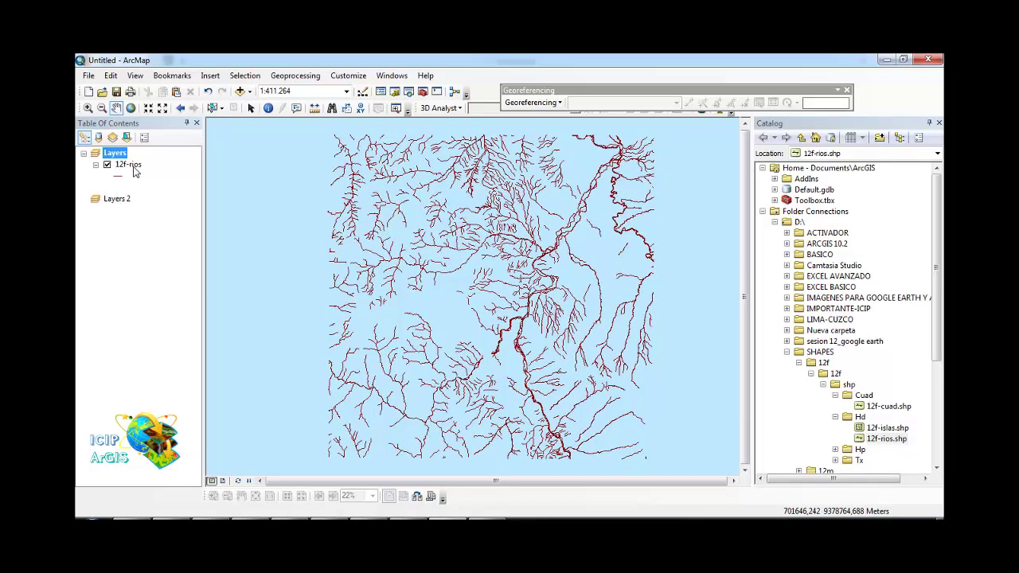
drag(526, 263, 523, 265)
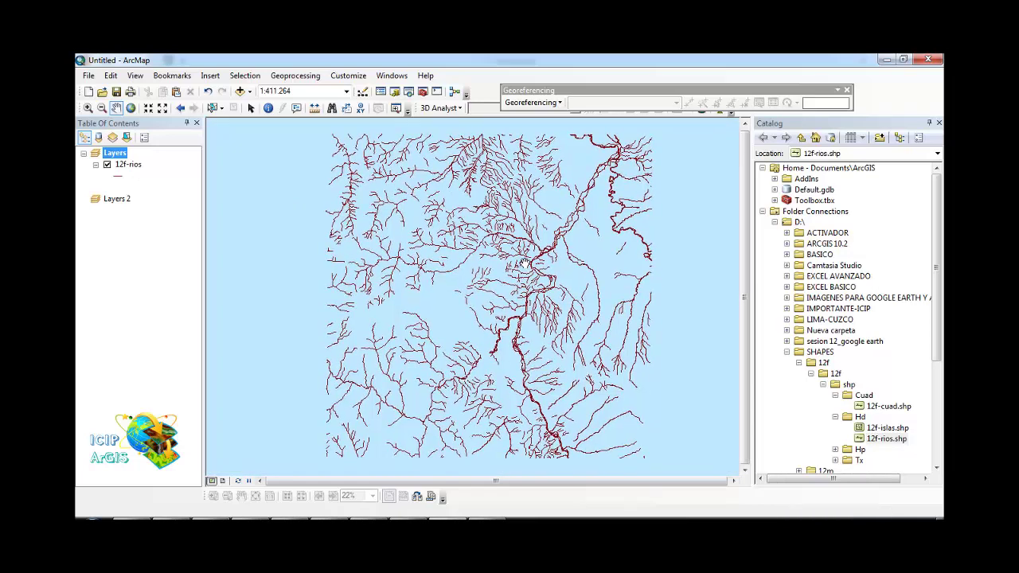
Open the data export settings for the 12f-rios layer and check the geodatabase part of the output feature class path.
right_click(135, 165)
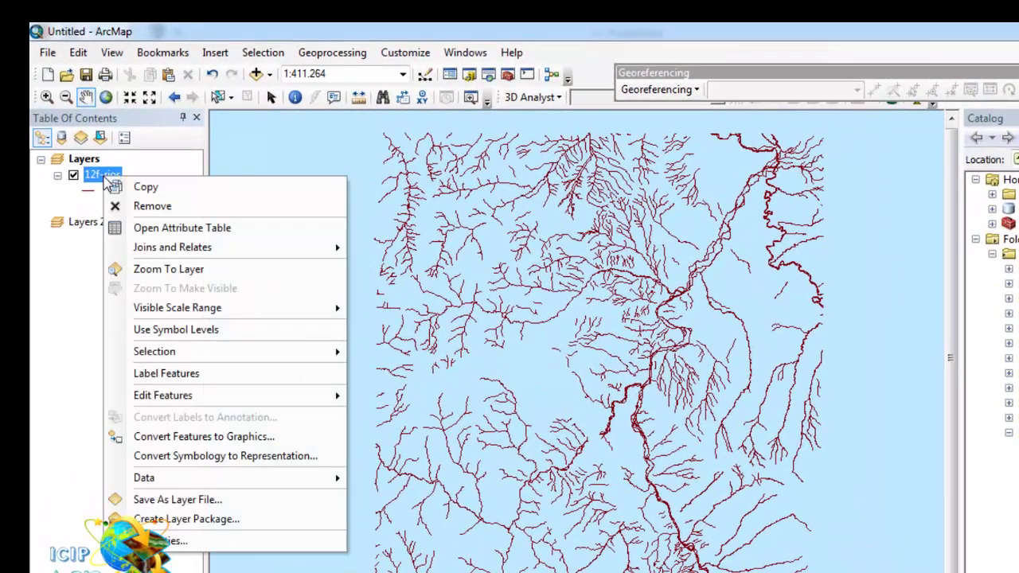
mouse_move(292, 484)
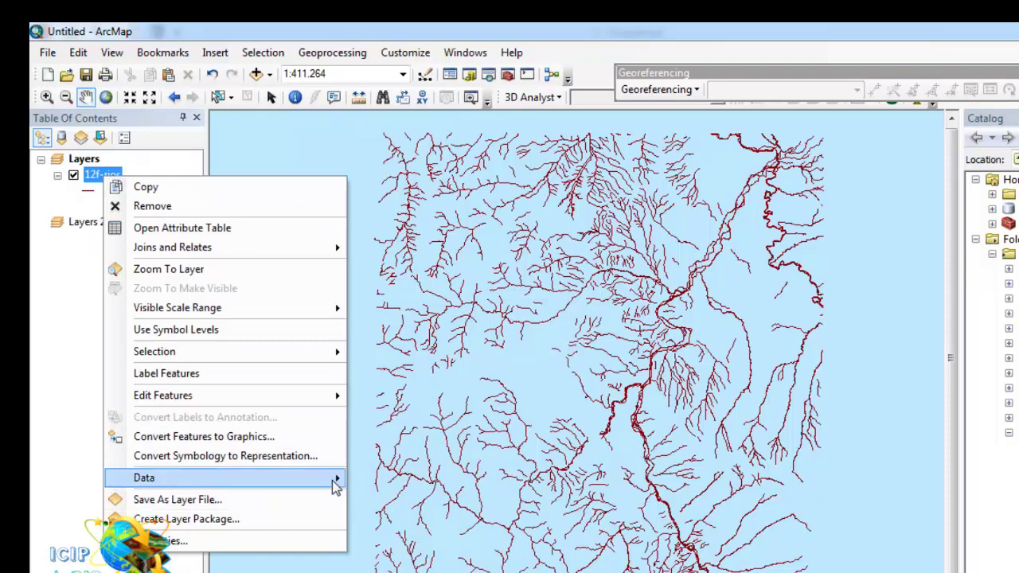
click(397, 504)
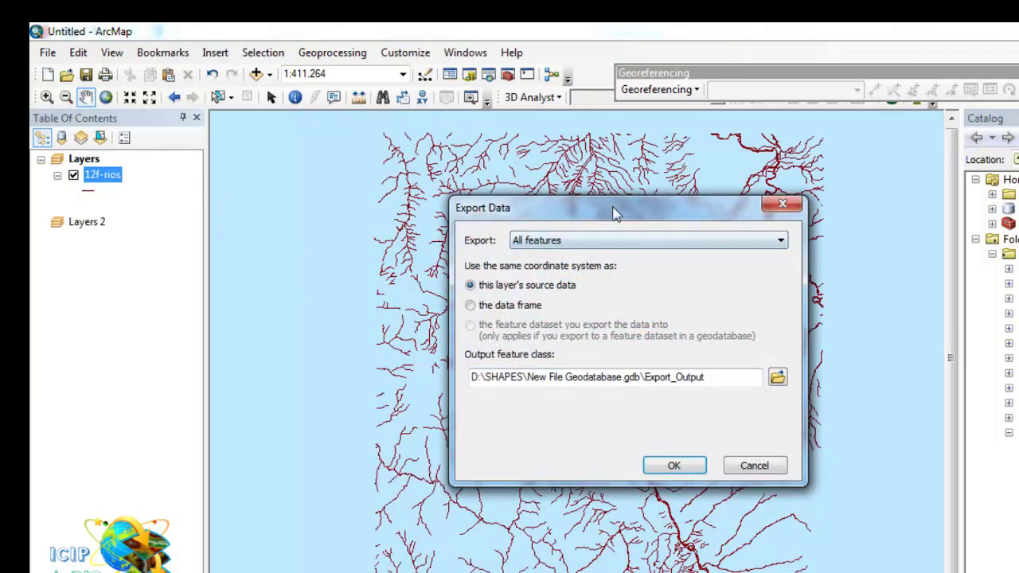
drag(613, 208, 513, 195)
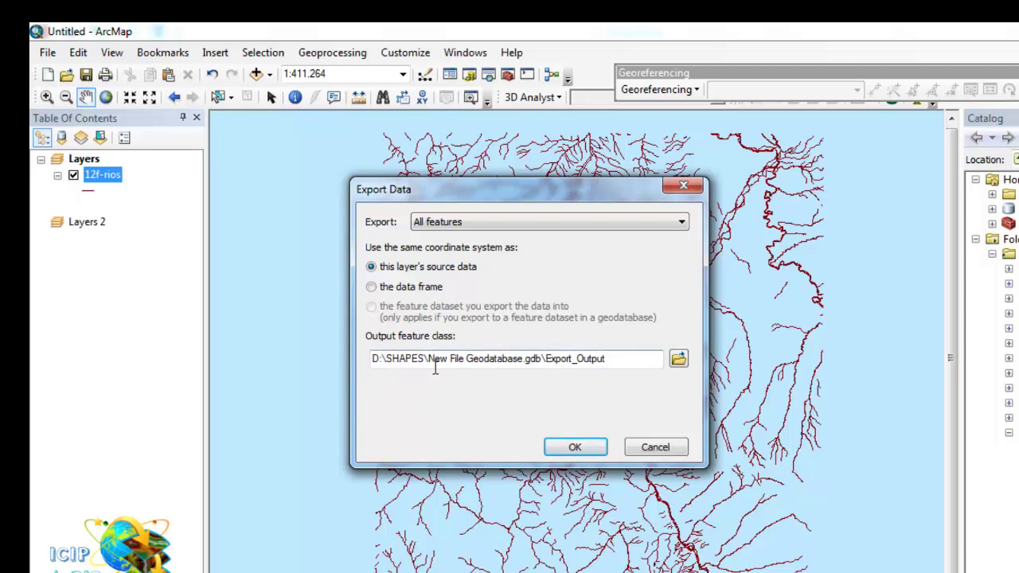
drag(436, 366, 553, 366)
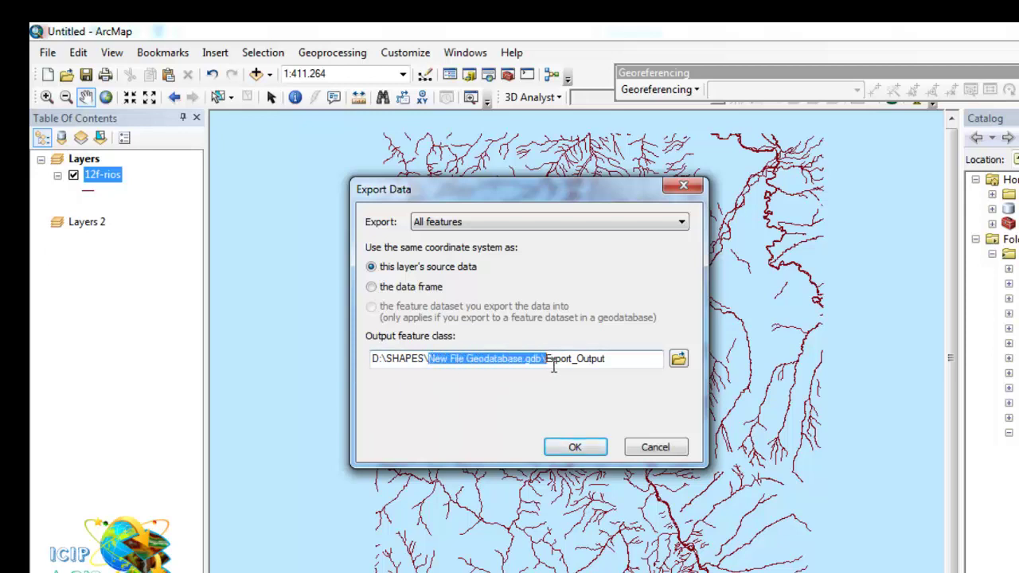
click(546, 366)
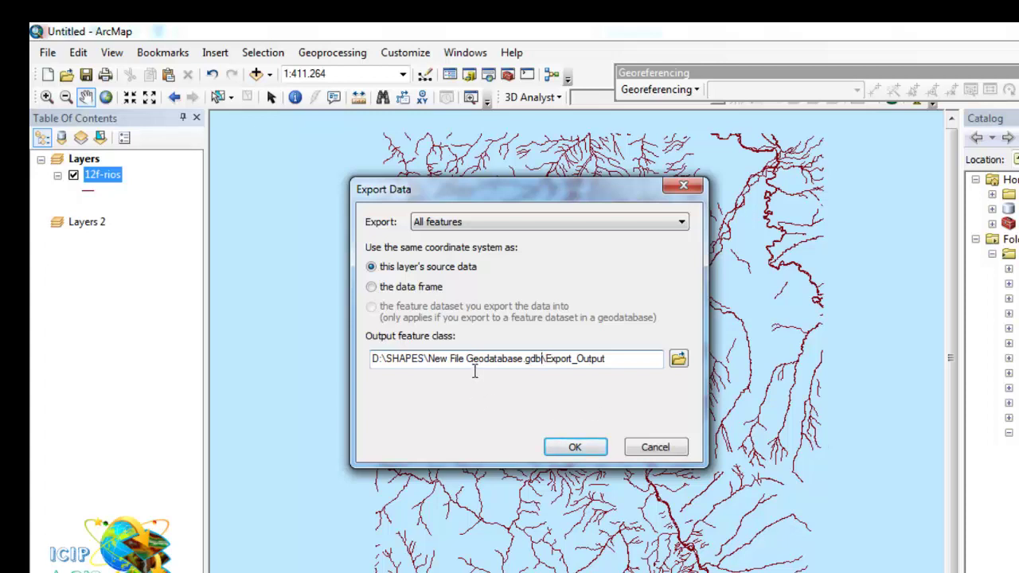
Look through the export's save location in New File Geodatabase.gdb and its parent SHAPES folder, and cancel without changing it.
click(678, 360)
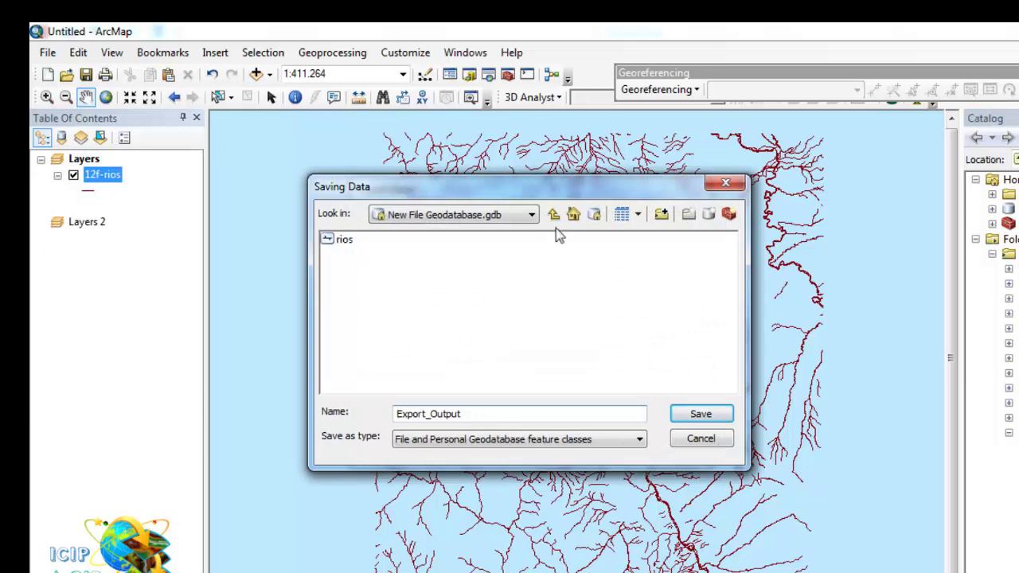
click(553, 213)
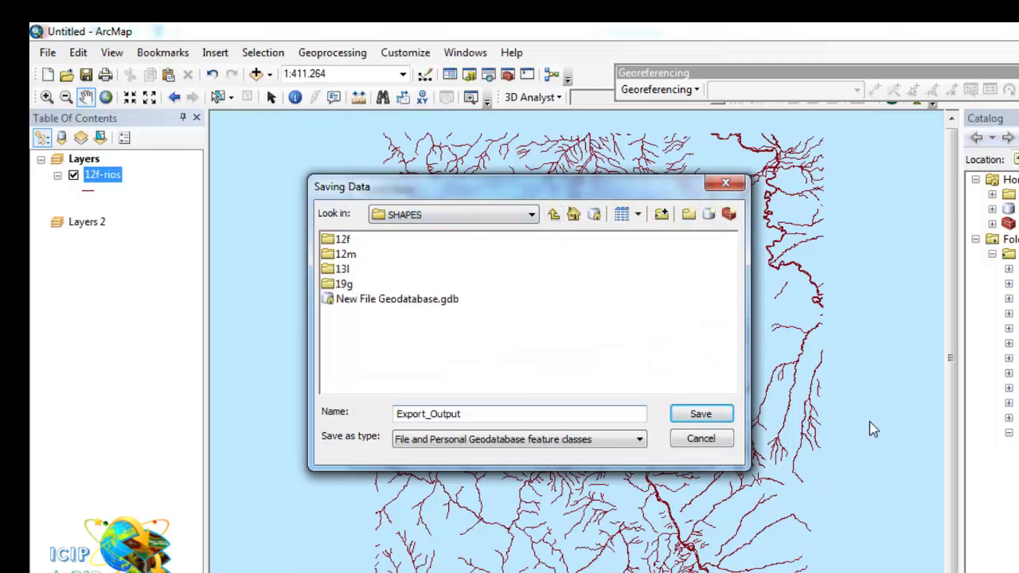
click(718, 439)
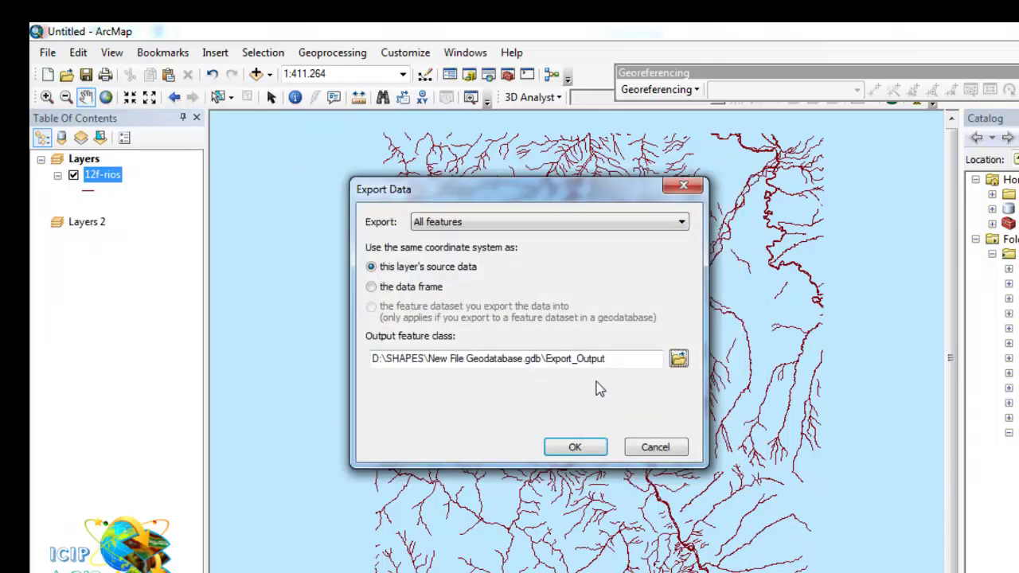
Export all 12f-rios features to D:\SHAPES\New File Geodatabase.gdb\Export_Output and add the exported data to the map as a layer.
drag(634, 366, 363, 374)
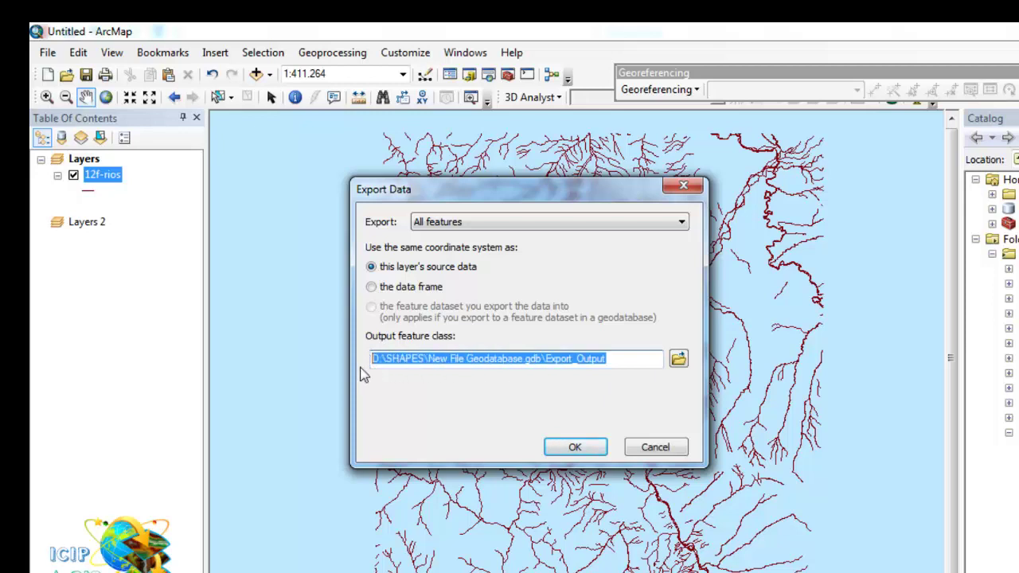
drag(608, 371, 379, 367)
click(415, 368)
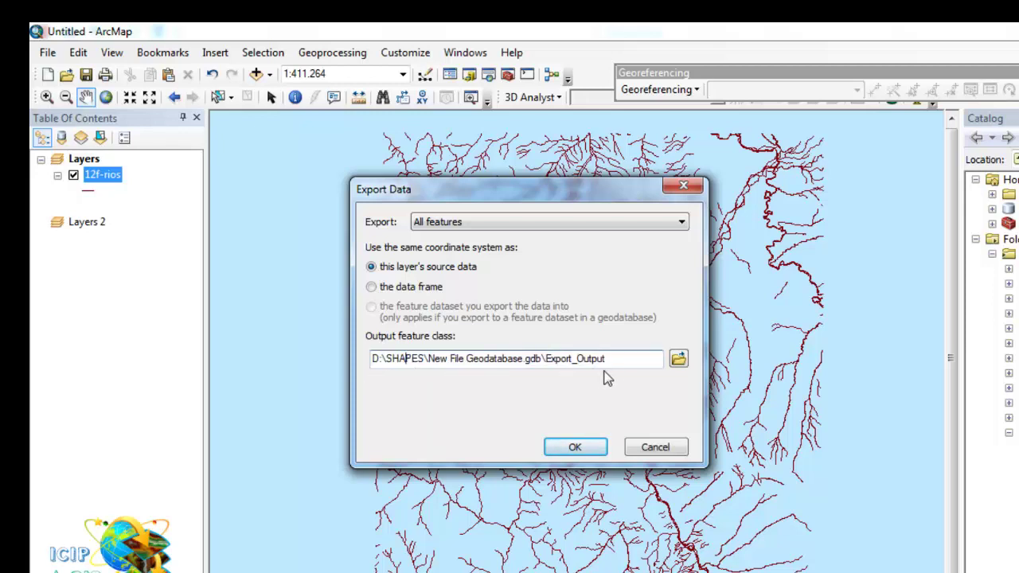
drag(625, 366, 371, 363)
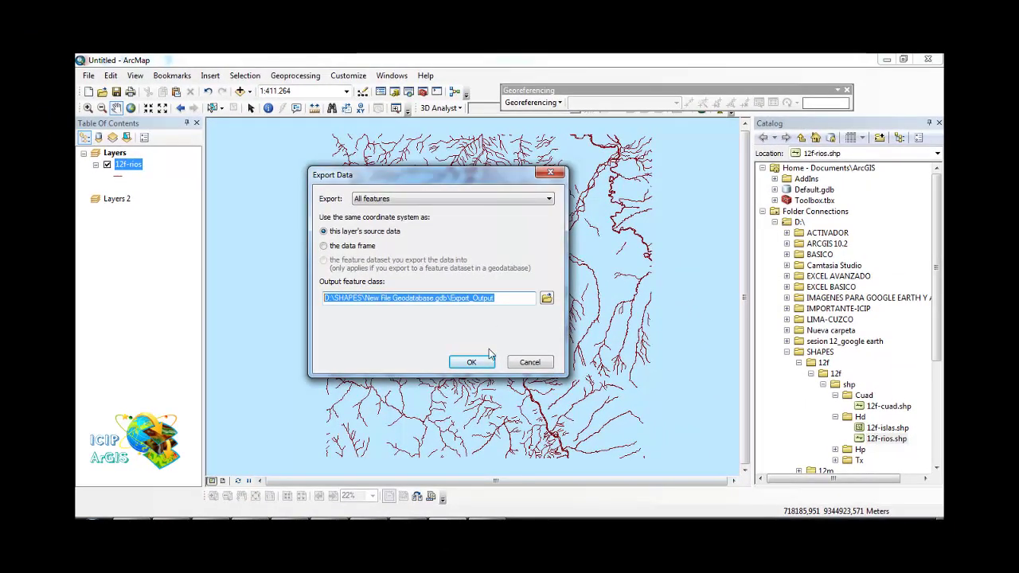
click(471, 362)
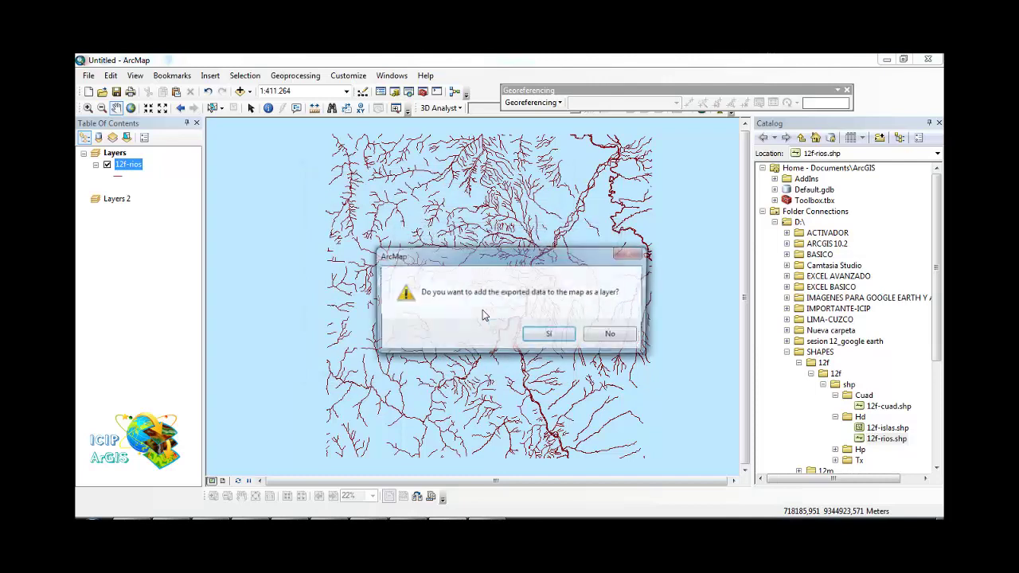
click(549, 334)
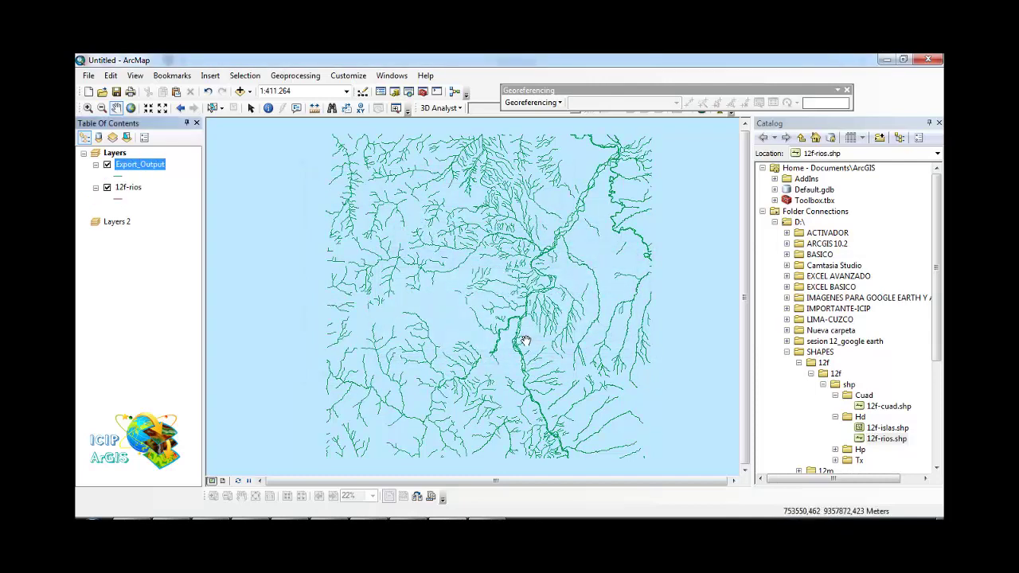
Expand New File Geodatabase.gdb under SHAPES in the catalog to check its feature classes.
scroll(927, 409, down, 2)
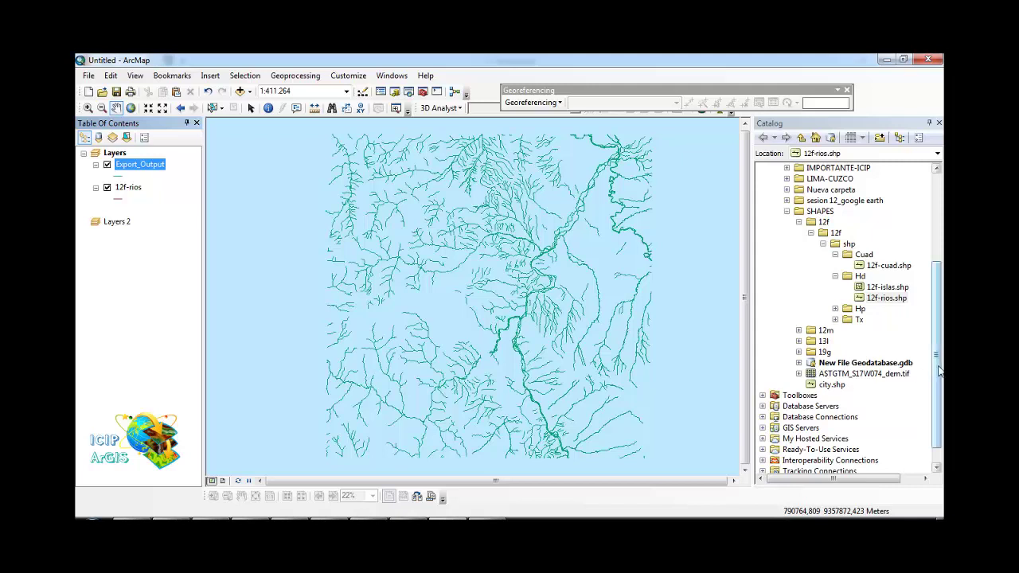
drag(940, 366, 941, 288)
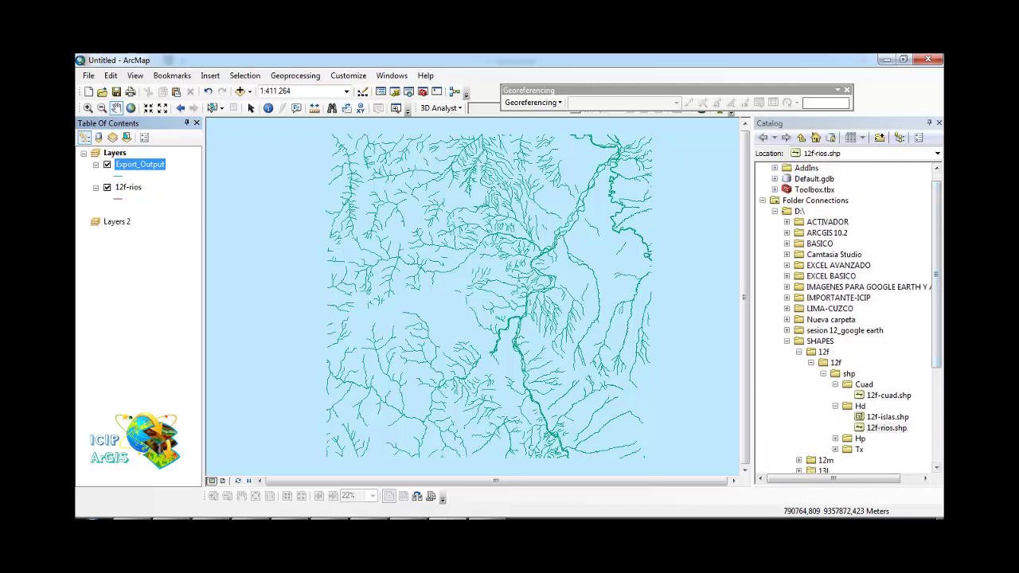
drag(940, 234, 936, 284)
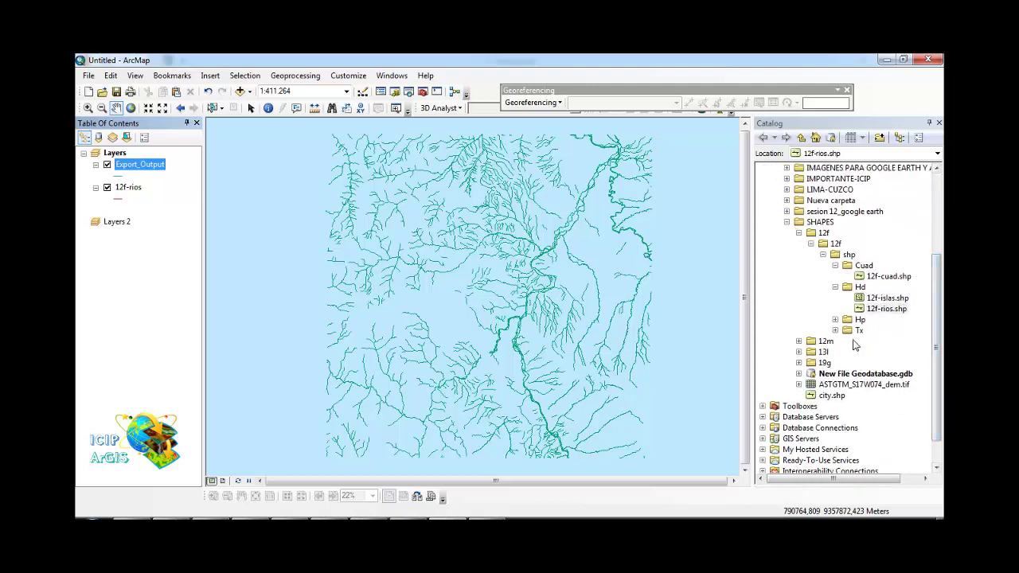
click(799, 374)
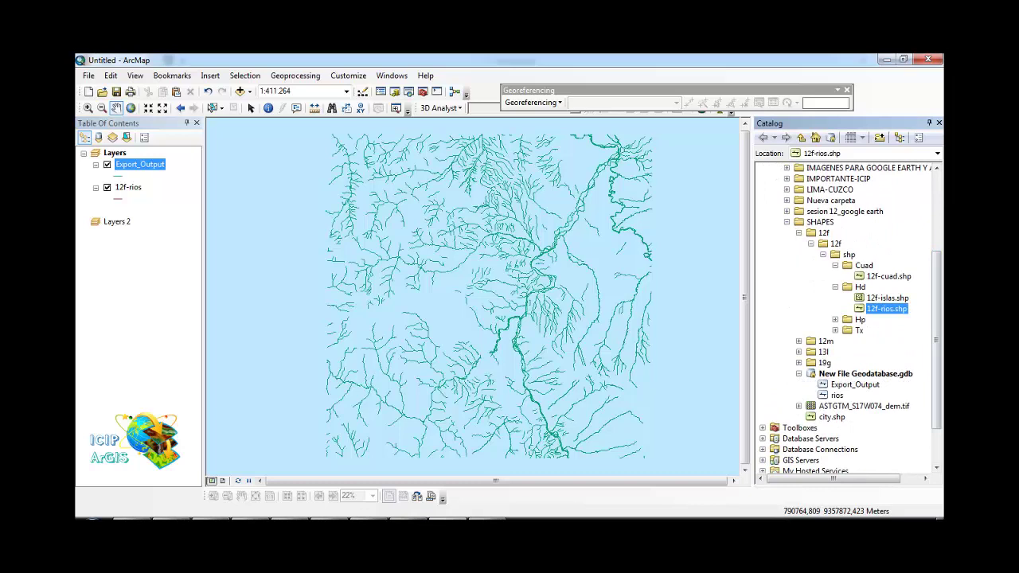
drag(940, 376, 941, 411)
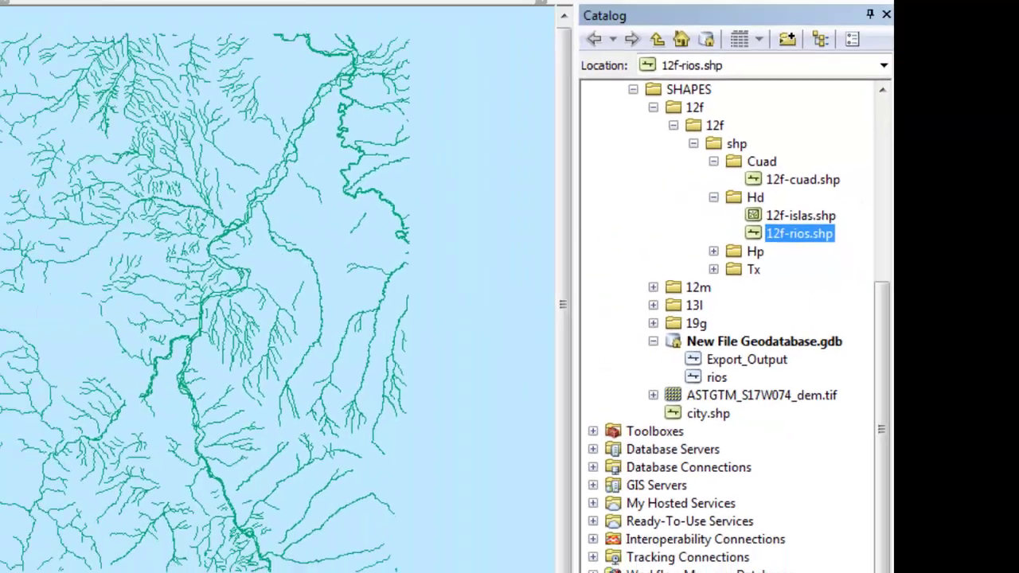
Open the data export settings for 12f-rios again and examine the proposed output feature class name.
right_click(119, 170)
mouse_move(262, 448)
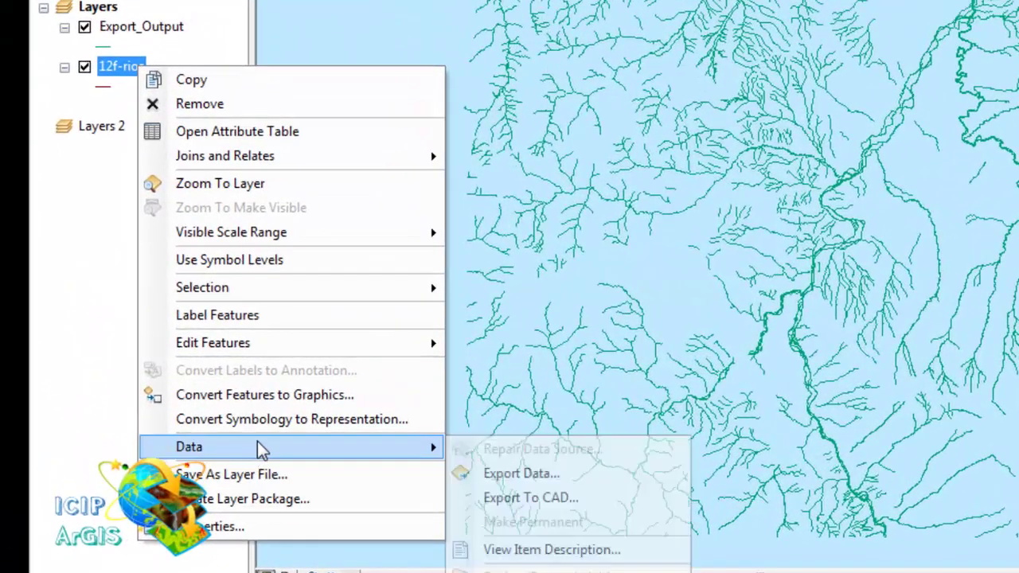
click(521, 474)
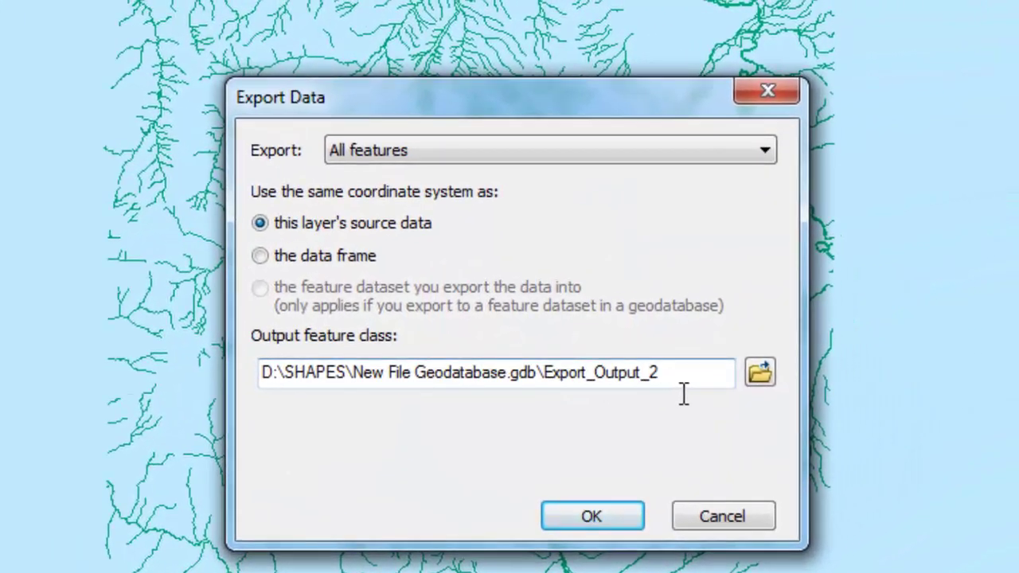
drag(676, 390, 561, 396)
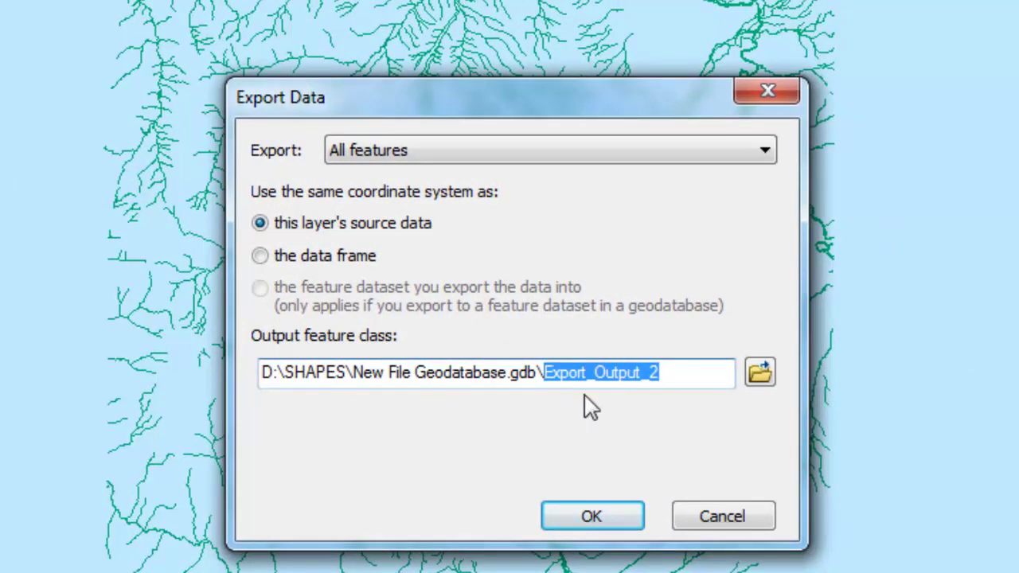
click(665, 388)
drag(640, 389, 557, 388)
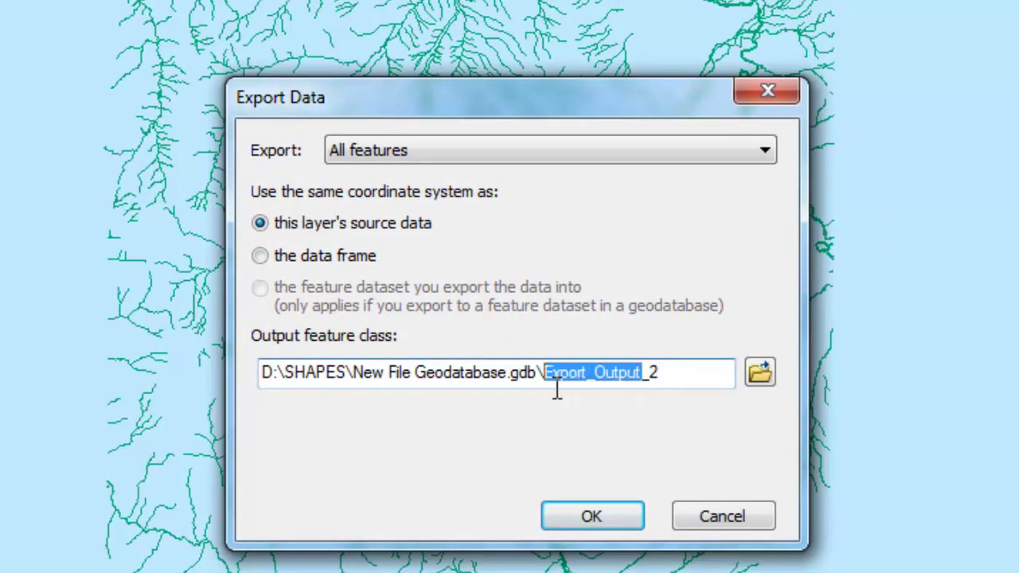
click(626, 392)
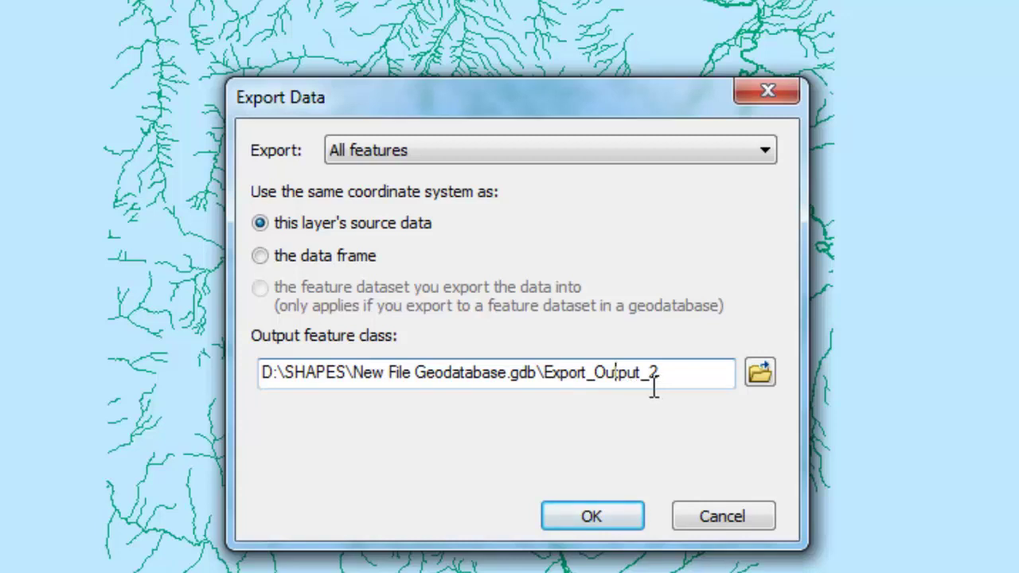
drag(641, 389, 559, 389)
click(641, 388)
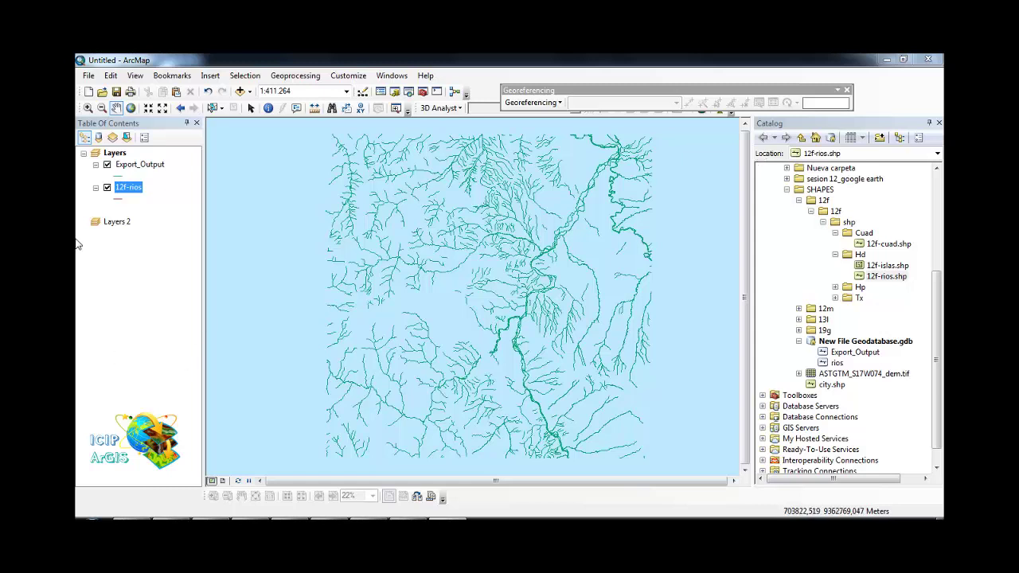
Reopen the 12f-rios data export settings and review the default save location and the full output path.
right_click(125, 190)
mouse_move(209, 409)
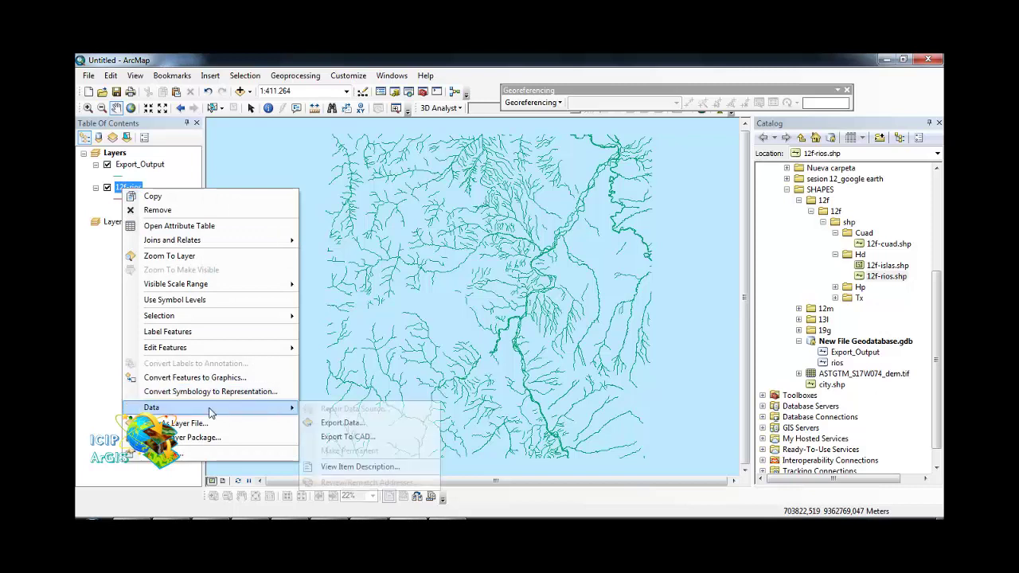
click(324, 426)
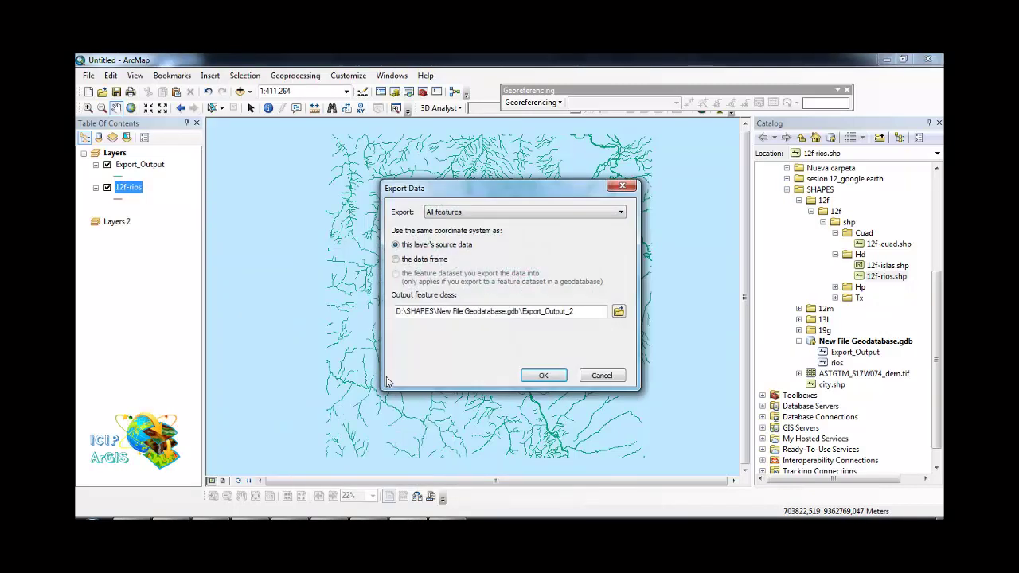
click(617, 313)
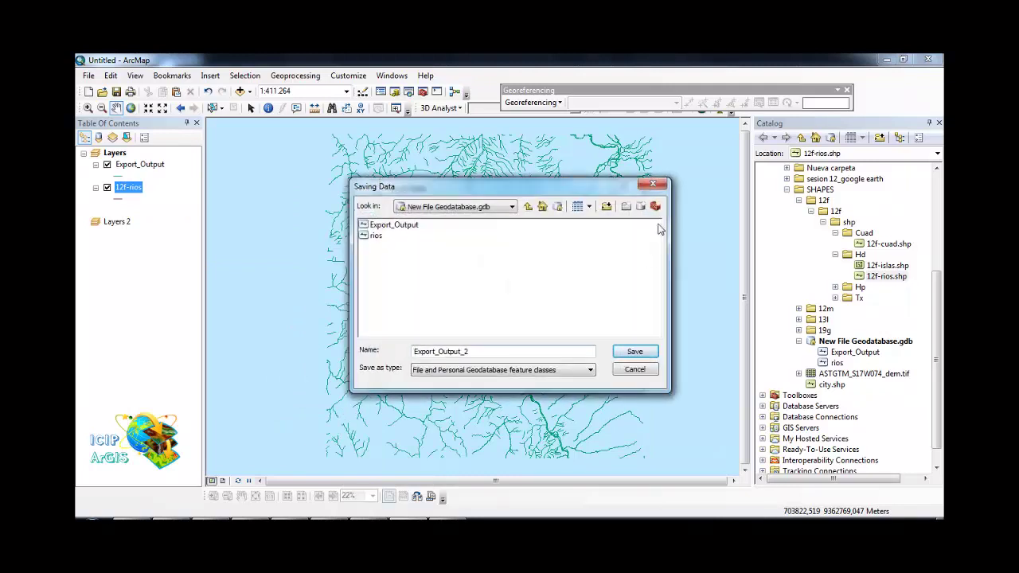
click(654, 185)
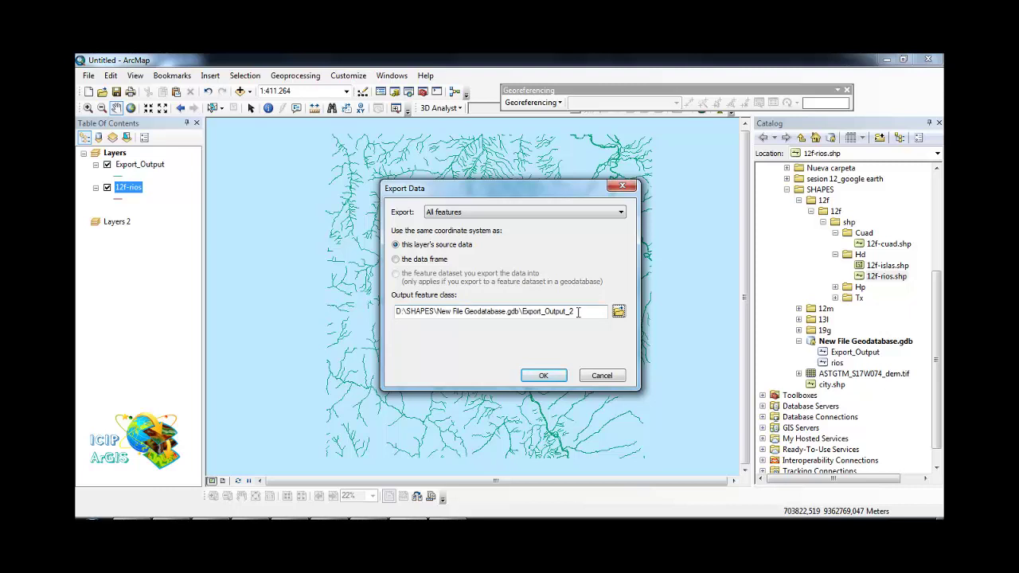
drag(506, 312, 449, 318)
click(482, 321)
drag(581, 321, 400, 321)
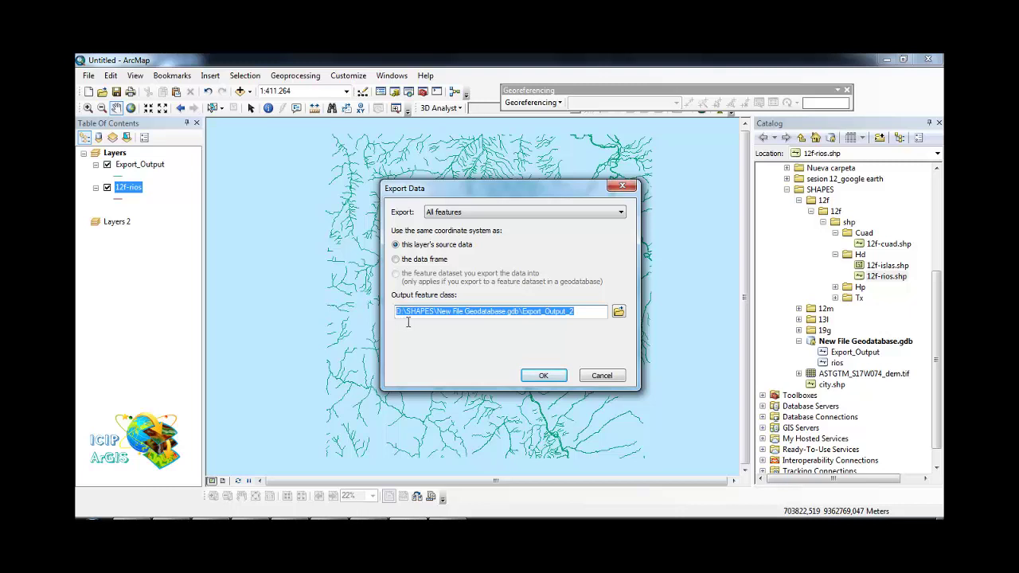
drag(450, 190, 436, 177)
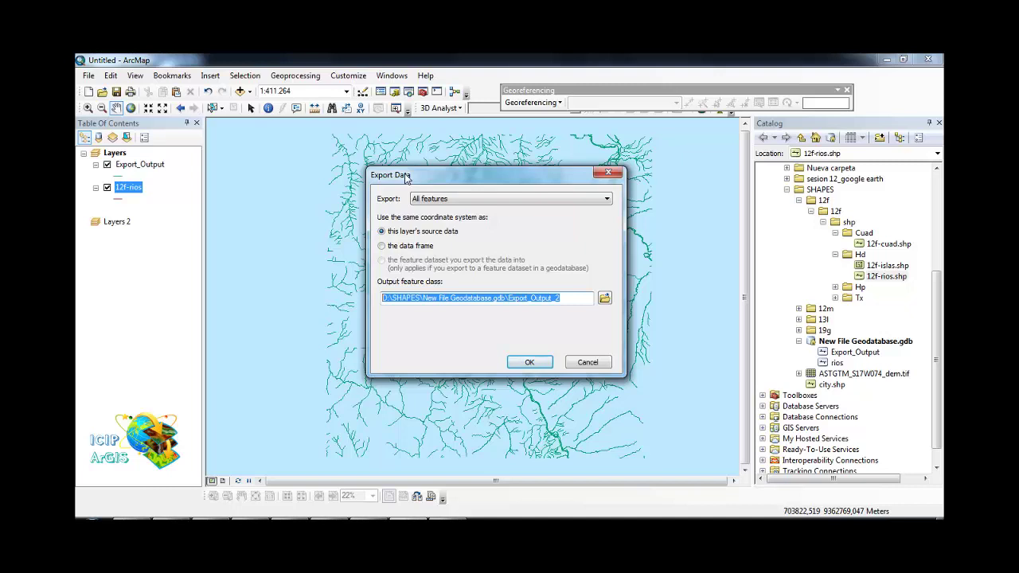
Browse the export's save locations from the default geodatabase to the 12m folder in SHAPES, and close the export settings without exporting.
click(604, 297)
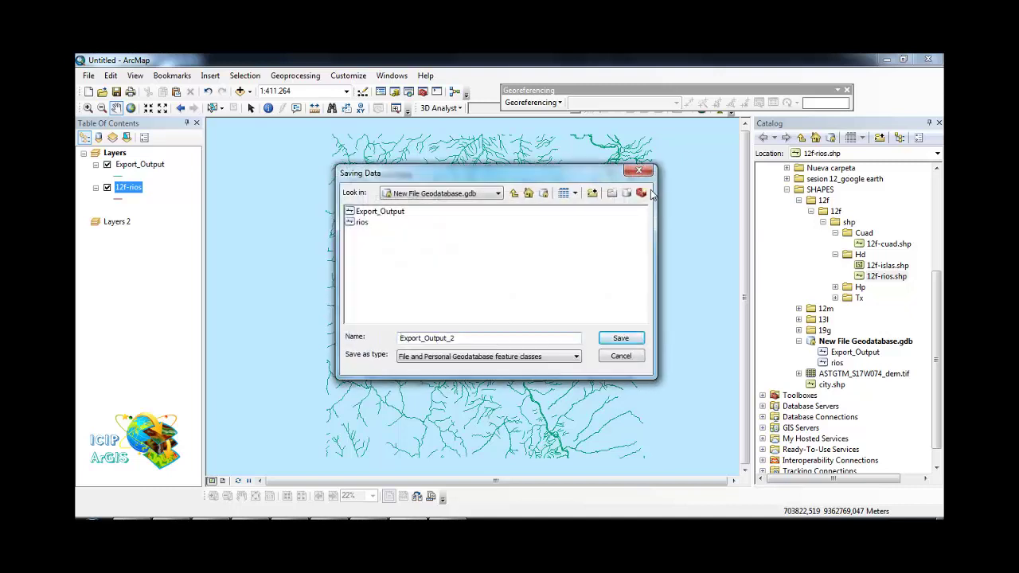
click(638, 170)
click(605, 298)
click(482, 194)
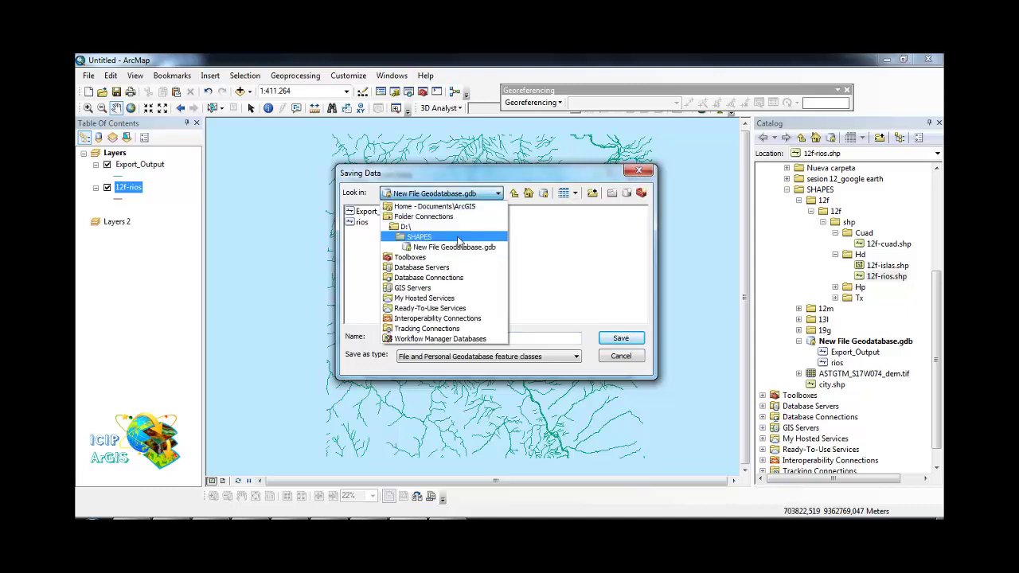
click(458, 238)
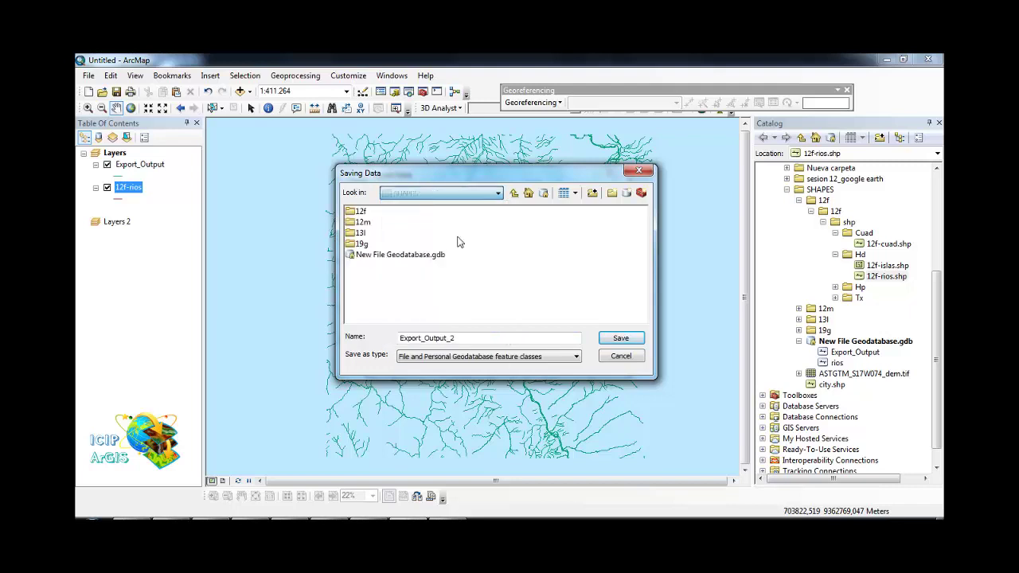
click(366, 226)
double_click(364, 223)
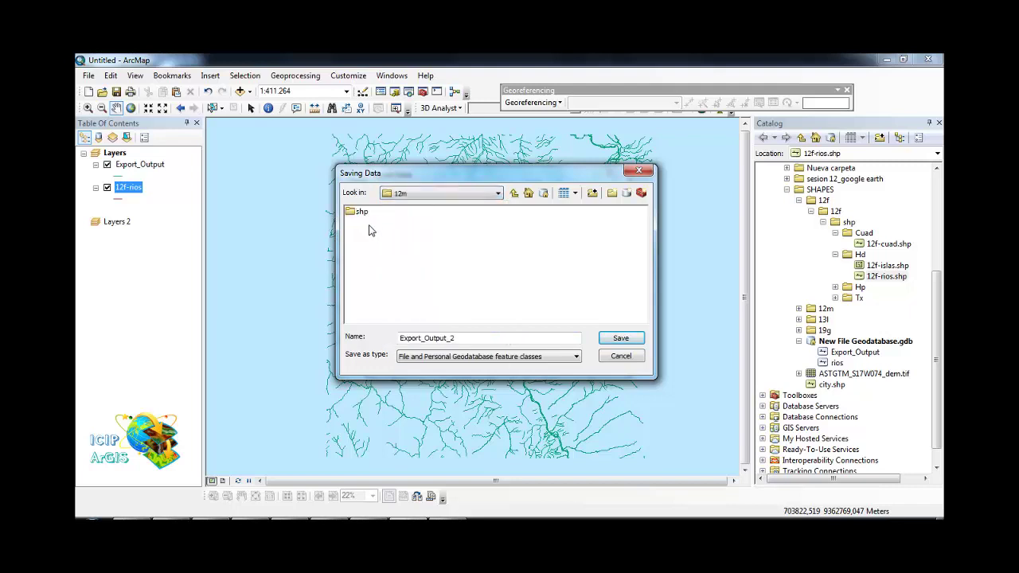
click(638, 172)
drag(568, 177, 568, 185)
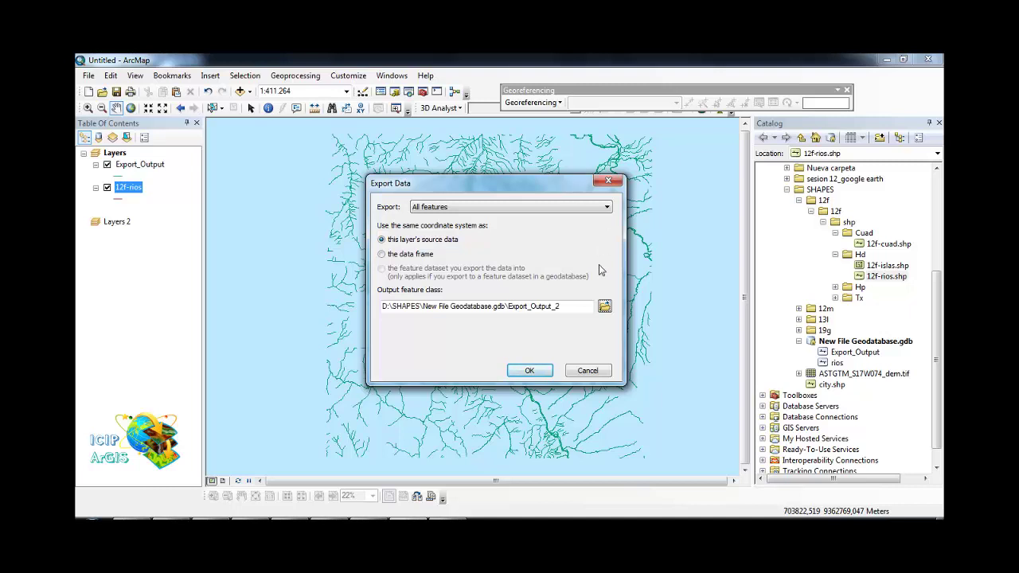
drag(532, 180, 524, 157)
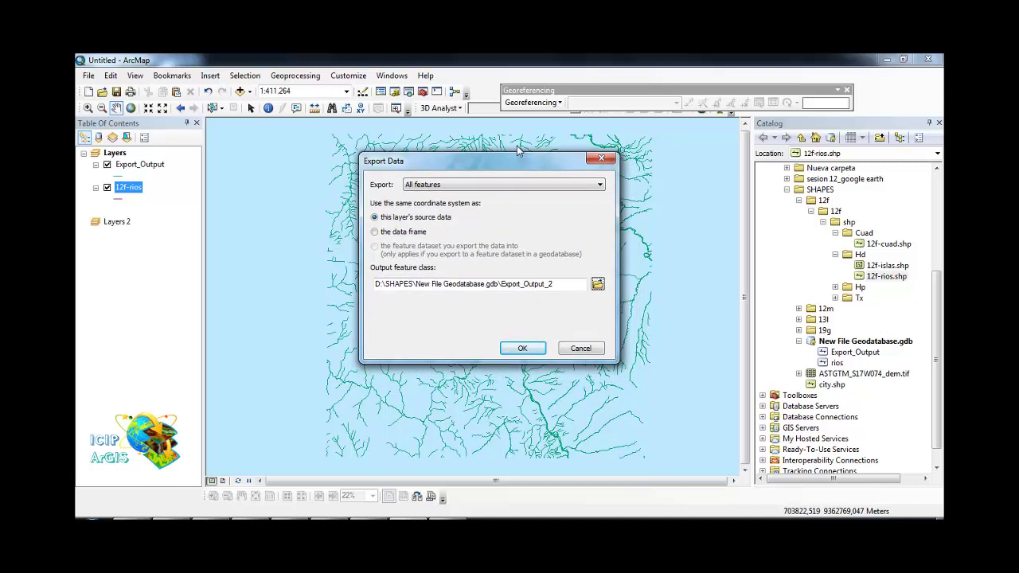
click(580, 348)
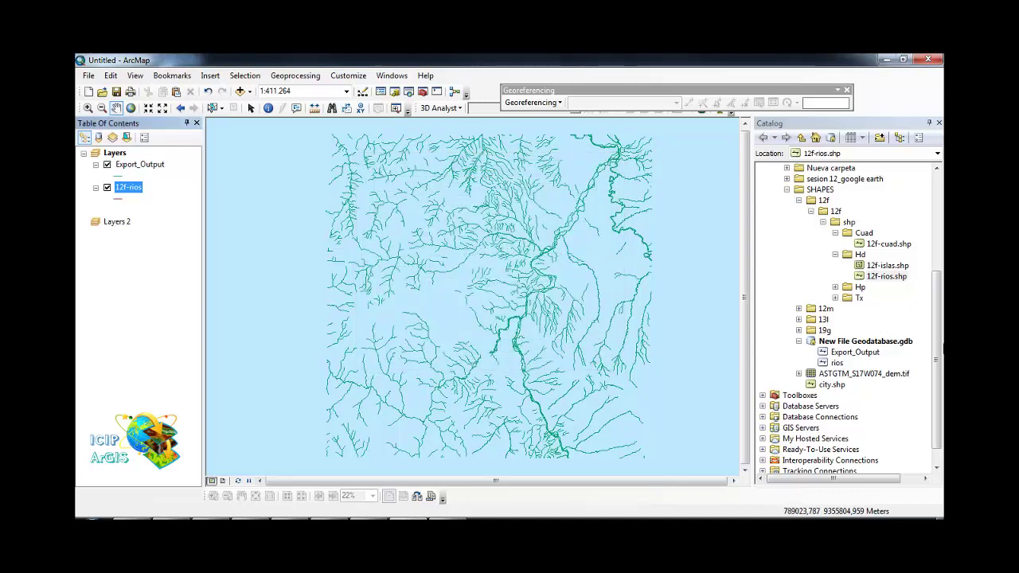
drag(937, 339, 931, 352)
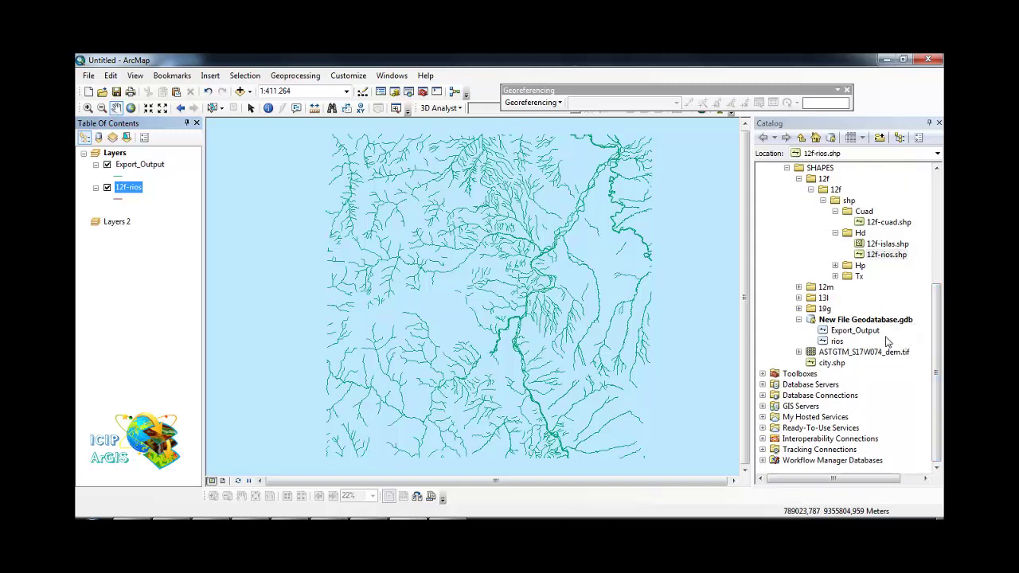
drag(939, 332, 939, 326)
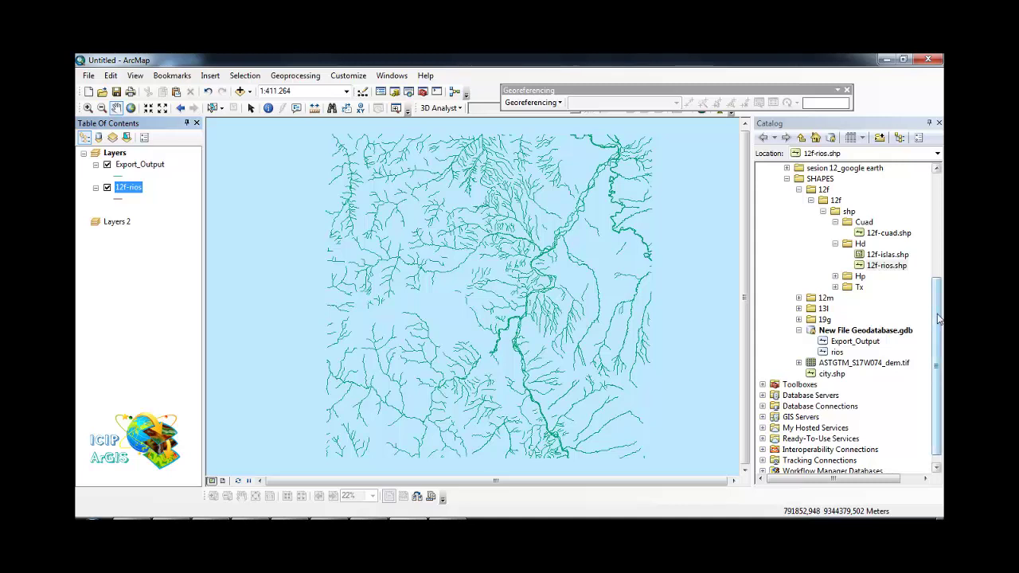
scroll(937, 318, up, 3)
drag(937, 231, 937, 296)
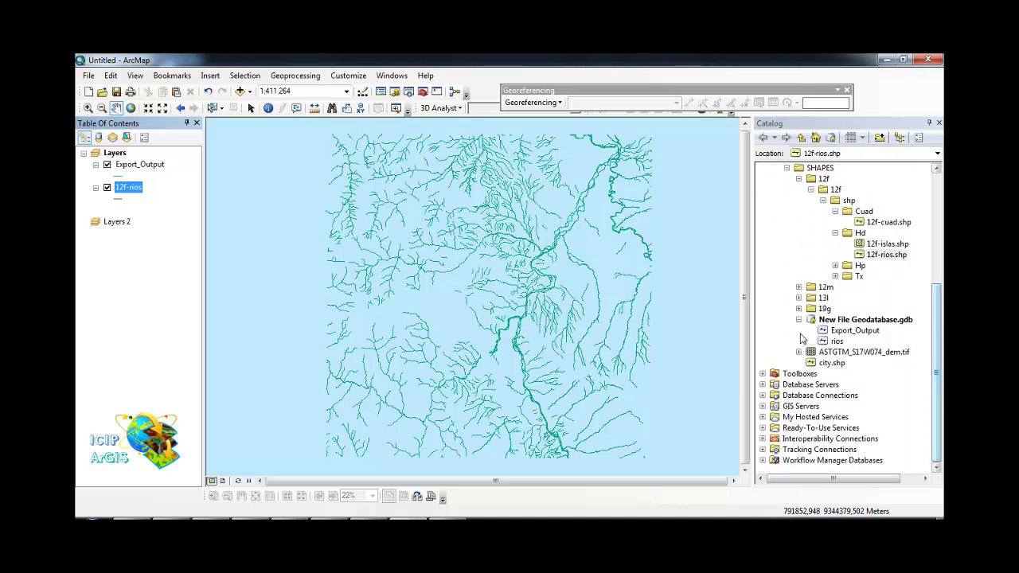